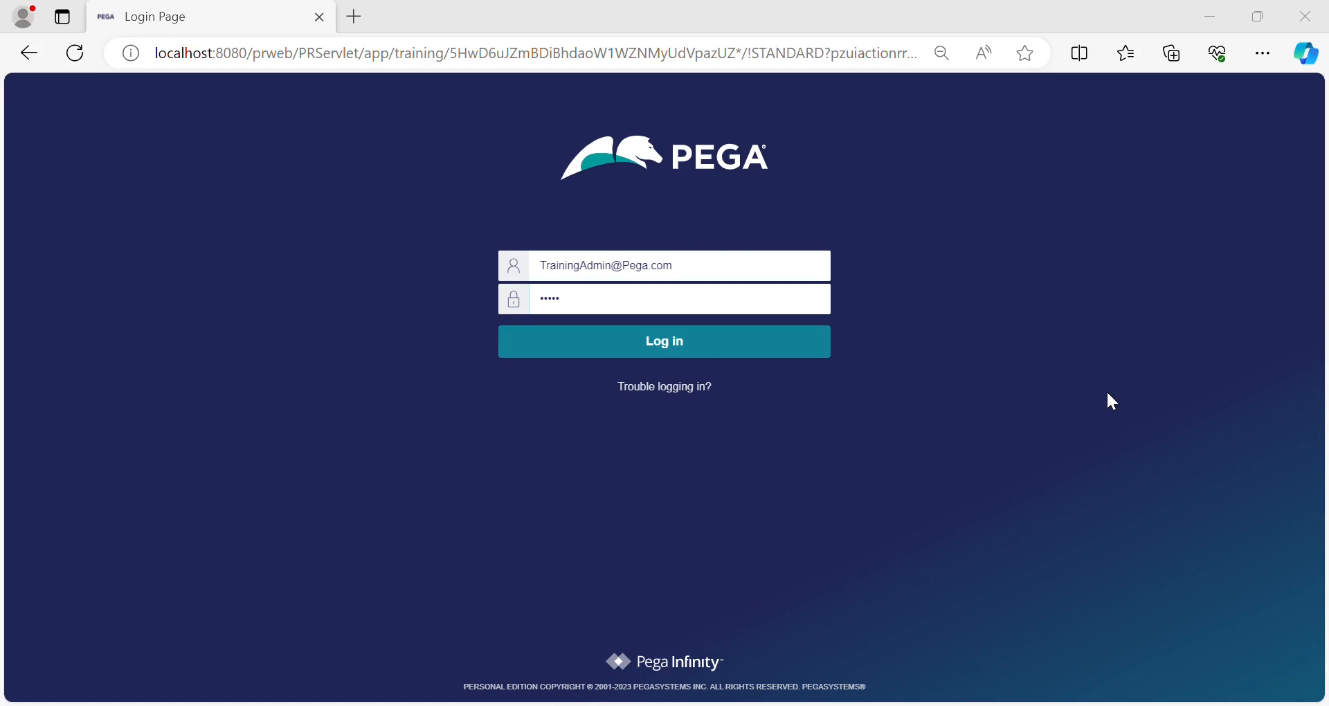
Log in with the credentials already filled in and switch the workspace to Dev Studio.
click(893, 462)
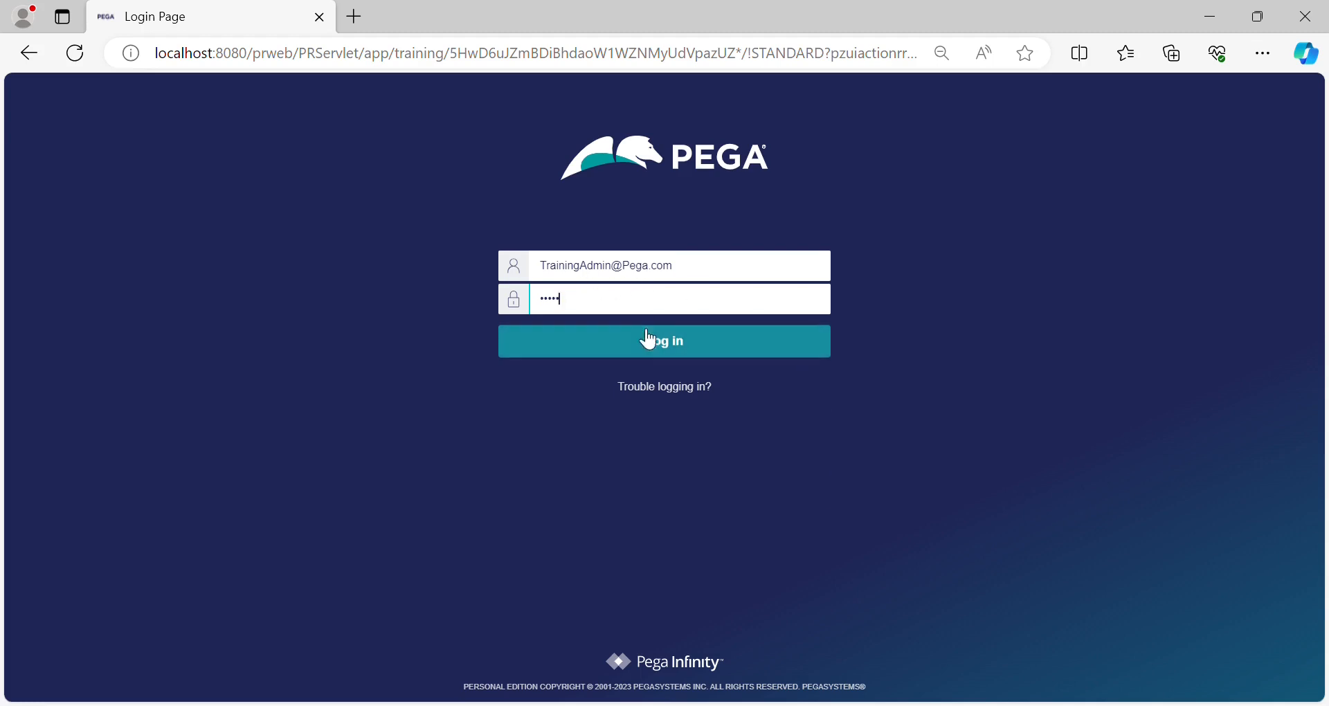
click(670, 345)
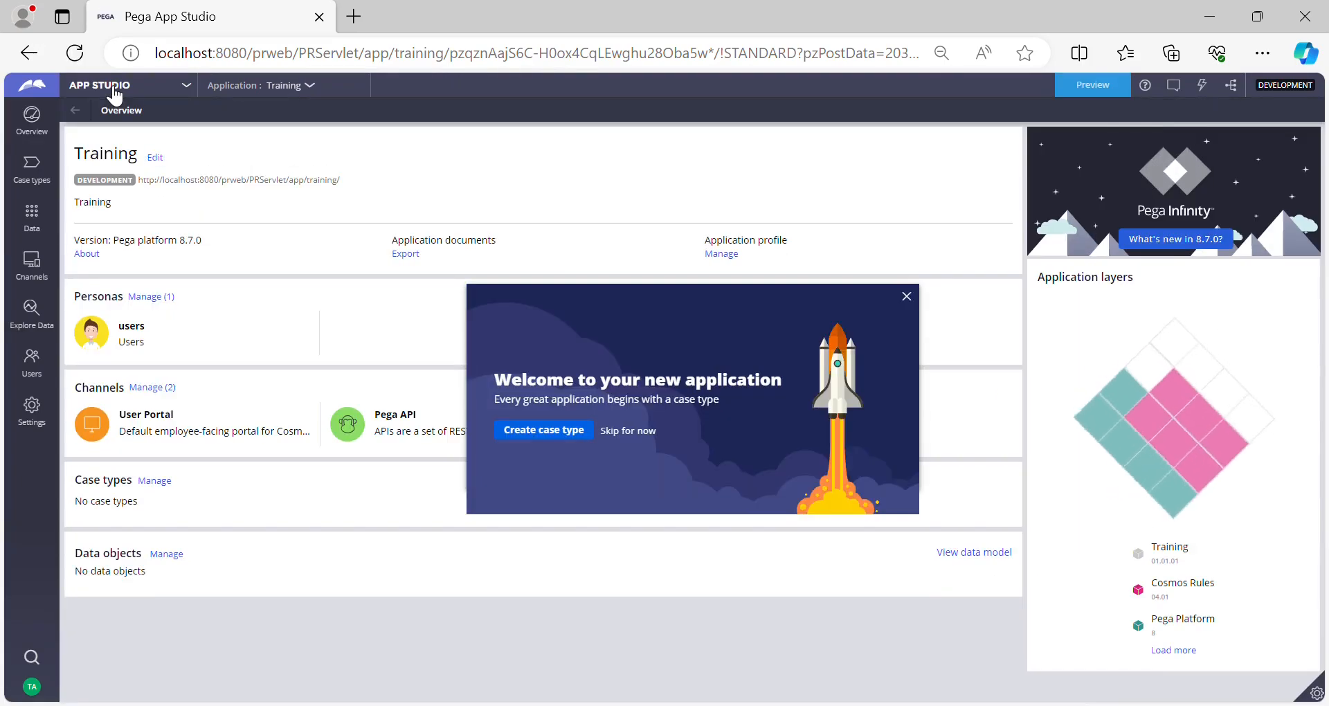
click(115, 94)
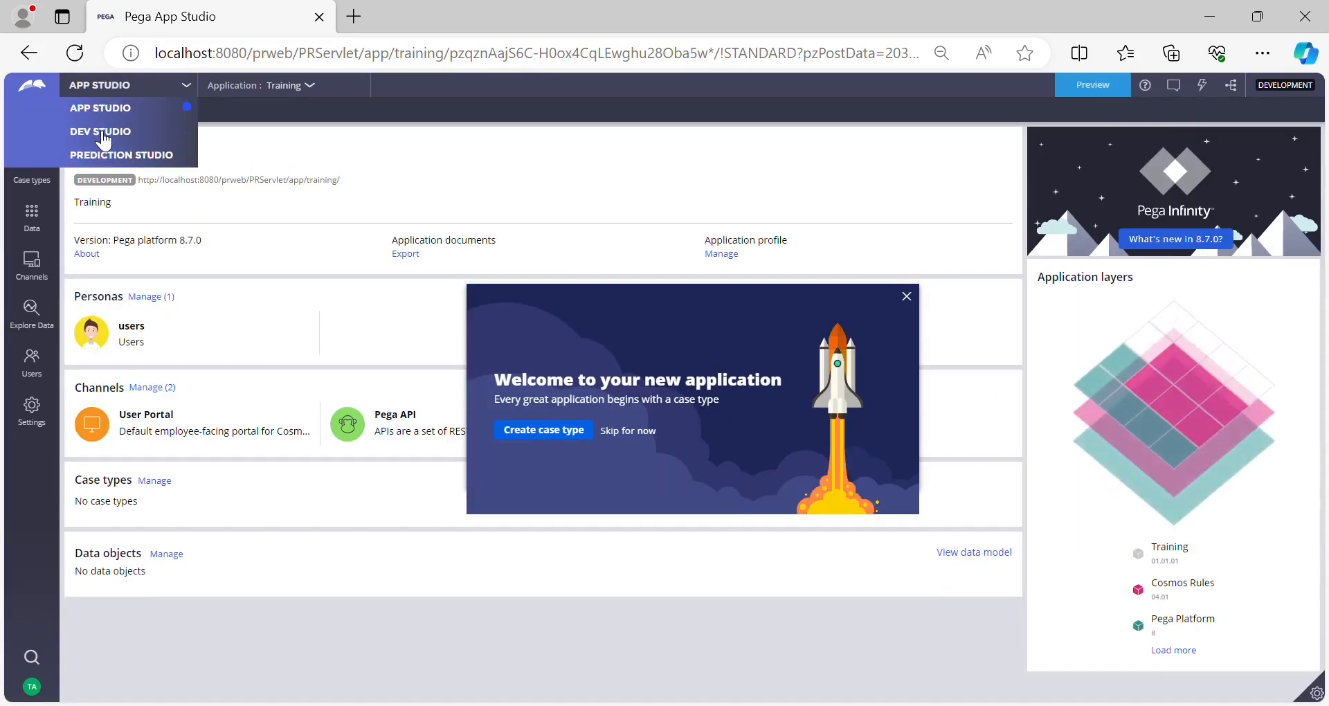
click(104, 130)
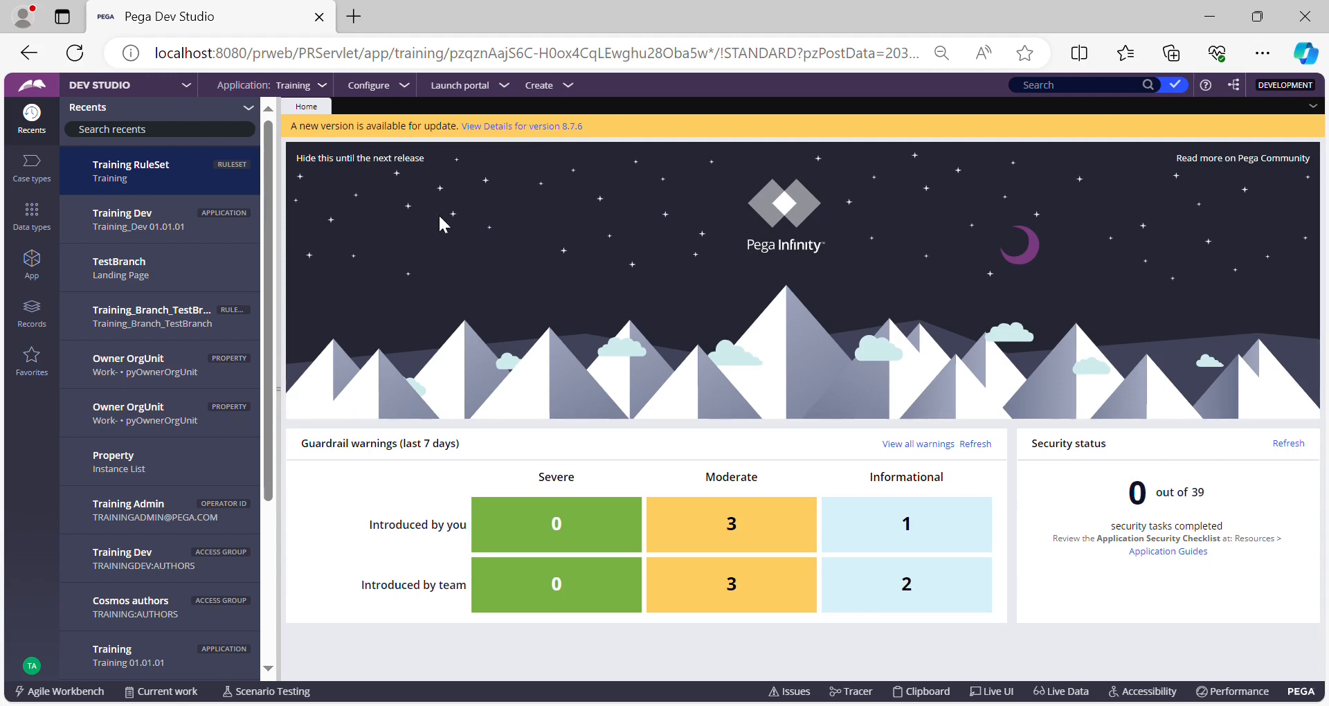
Start adding a new case type named Training and expand its advanced settings.
click(39, 173)
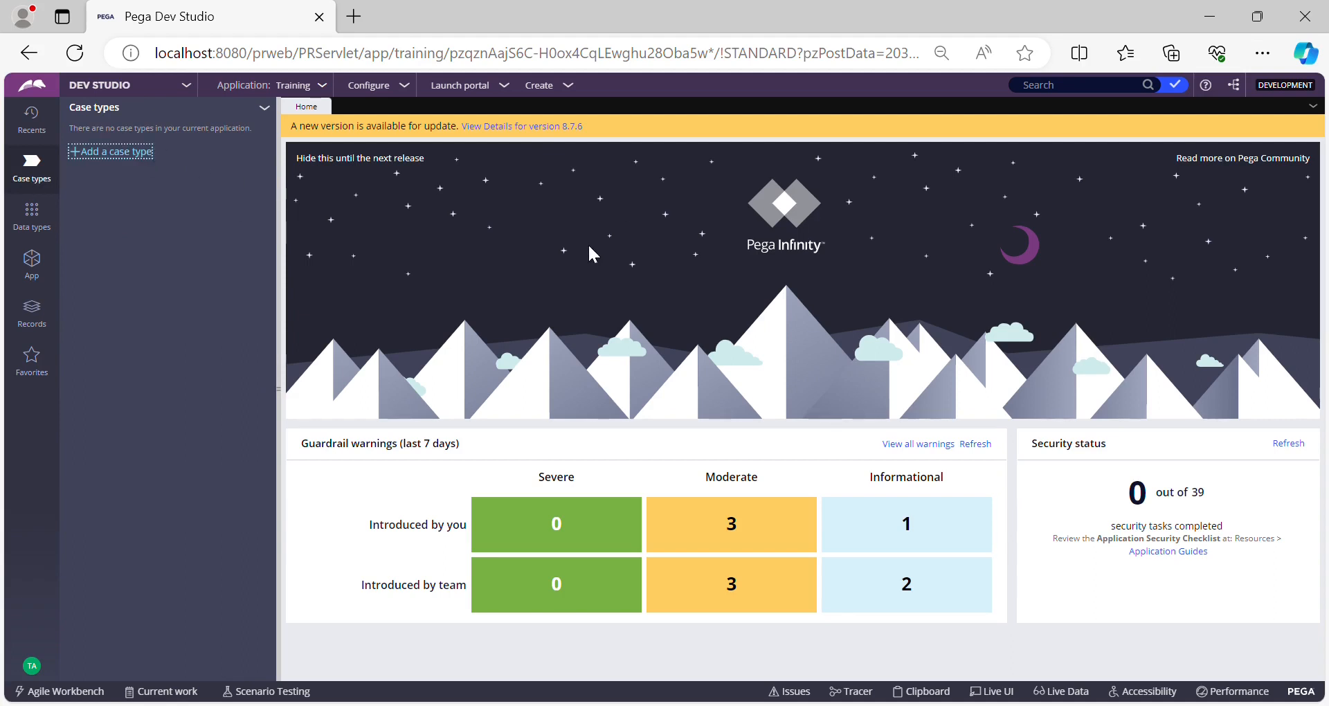
key(Return)
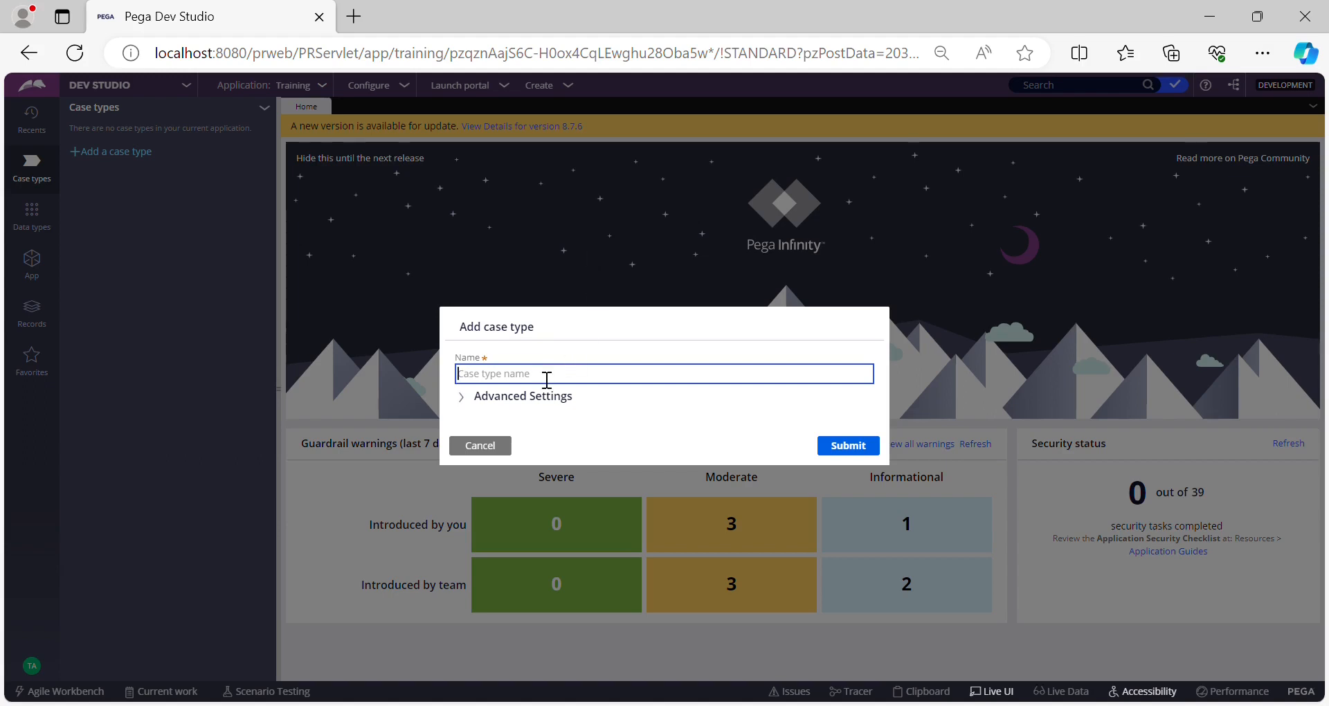
text(Training)
click(461, 400)
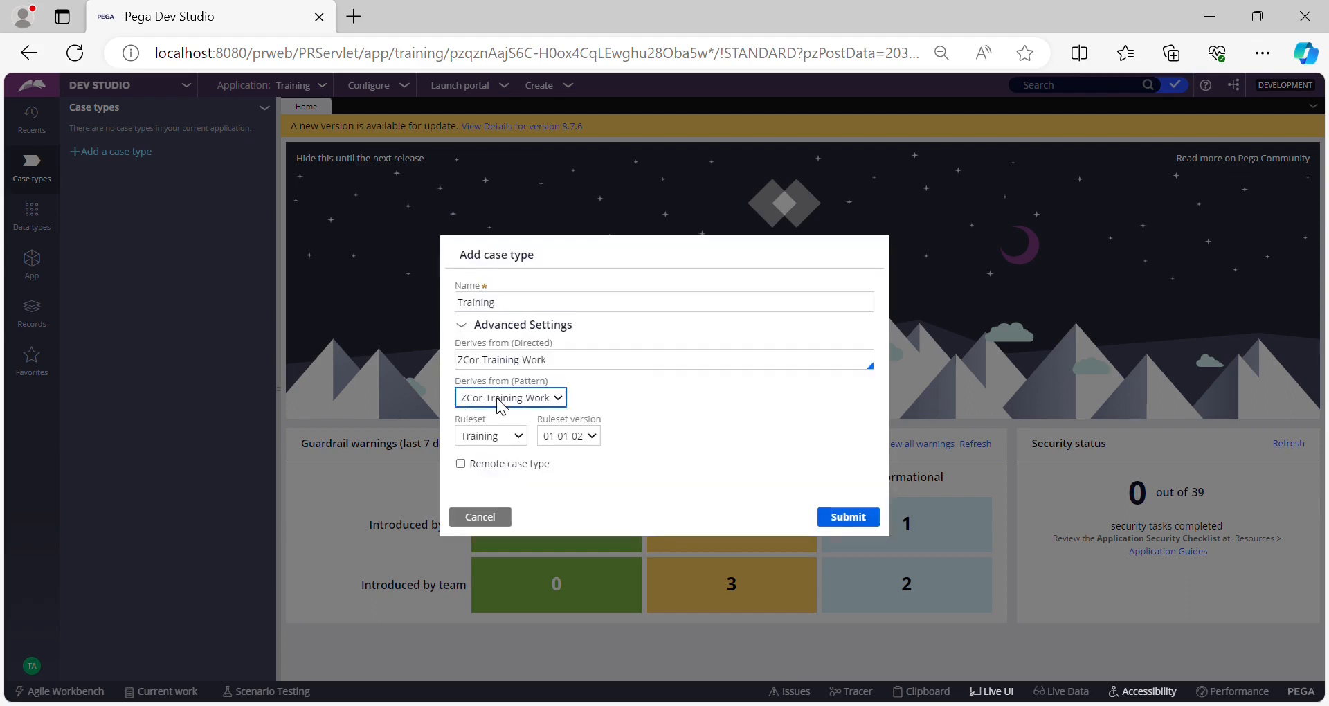
Check the parent class, ruleset and ruleset version in the new case type's advanced settings, and submit the case type.
click(603, 367)
drag(483, 360, 584, 370)
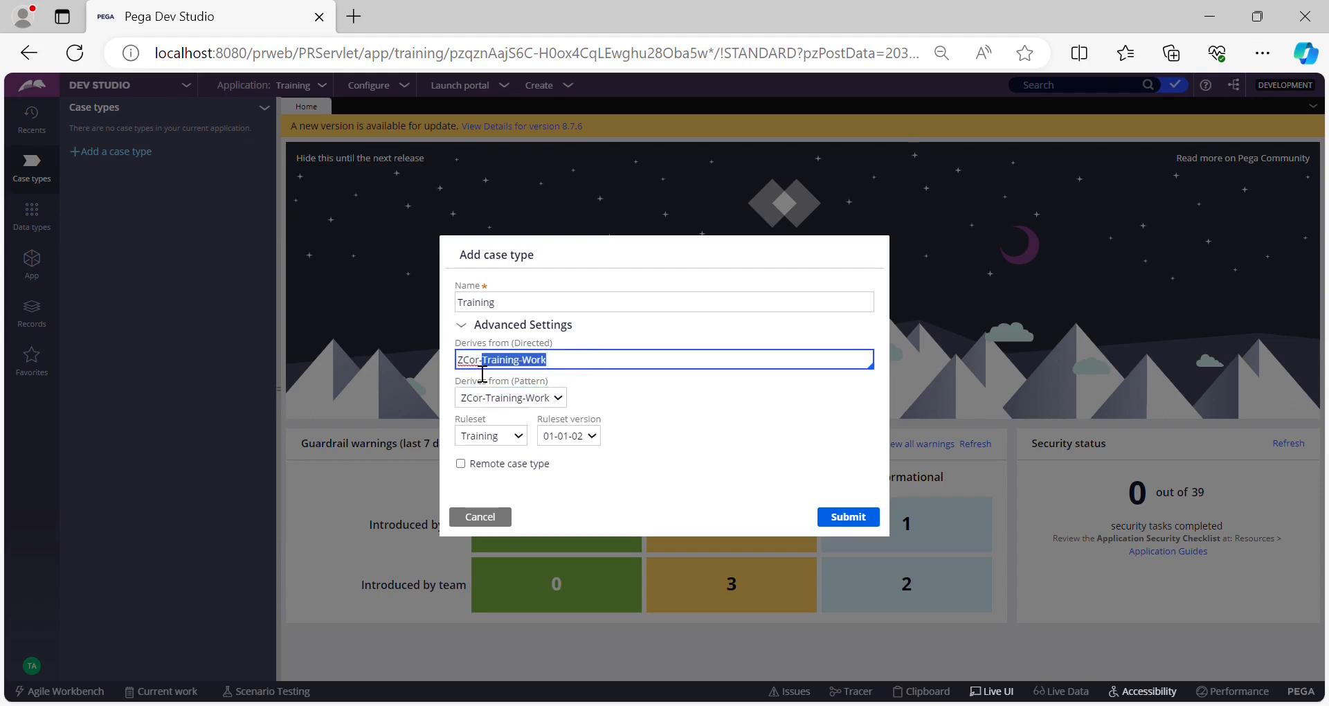
drag(483, 363, 518, 369)
double_click(548, 363)
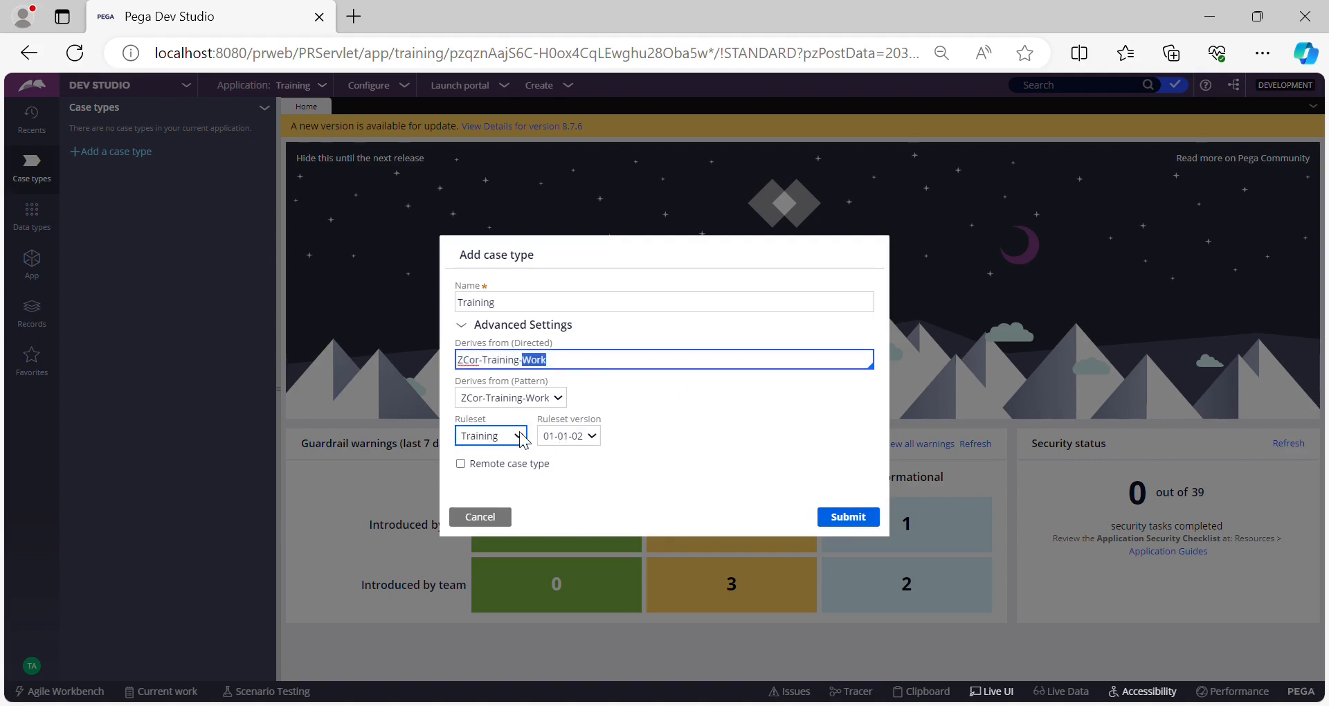
click(578, 437)
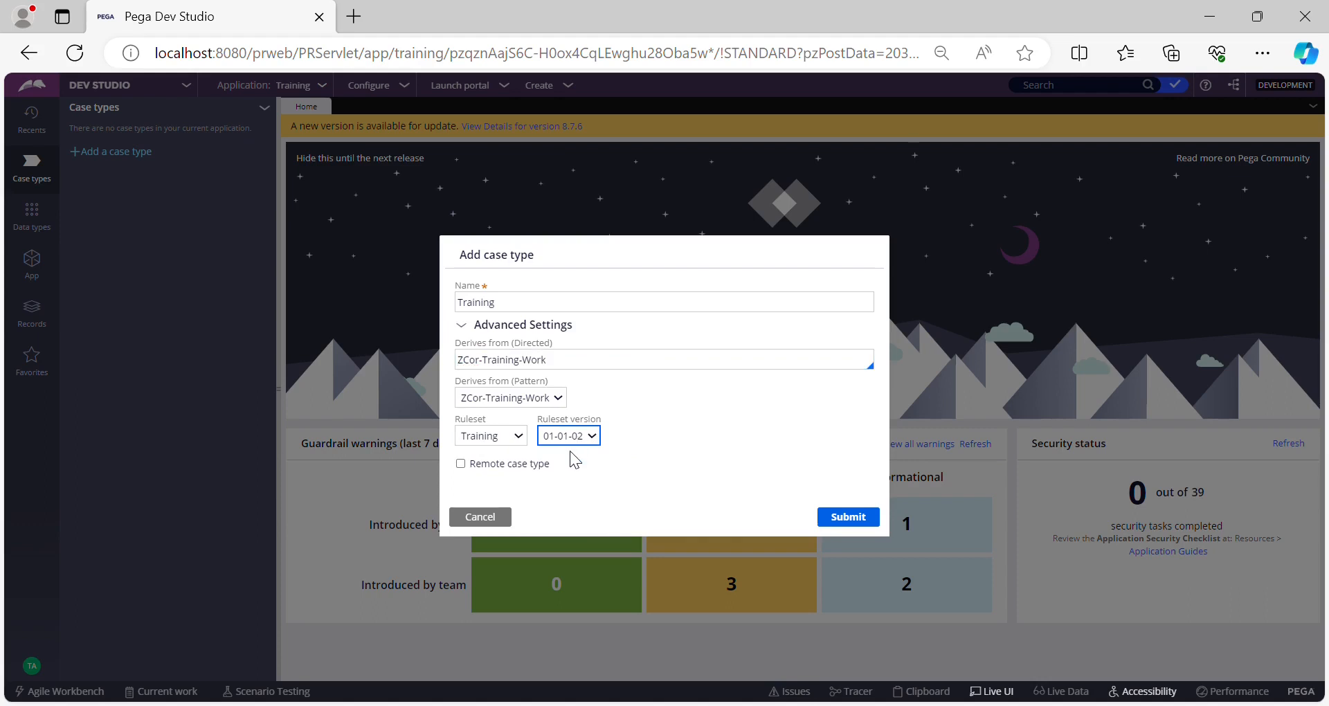
click(742, 433)
drag(540, 266, 457, 265)
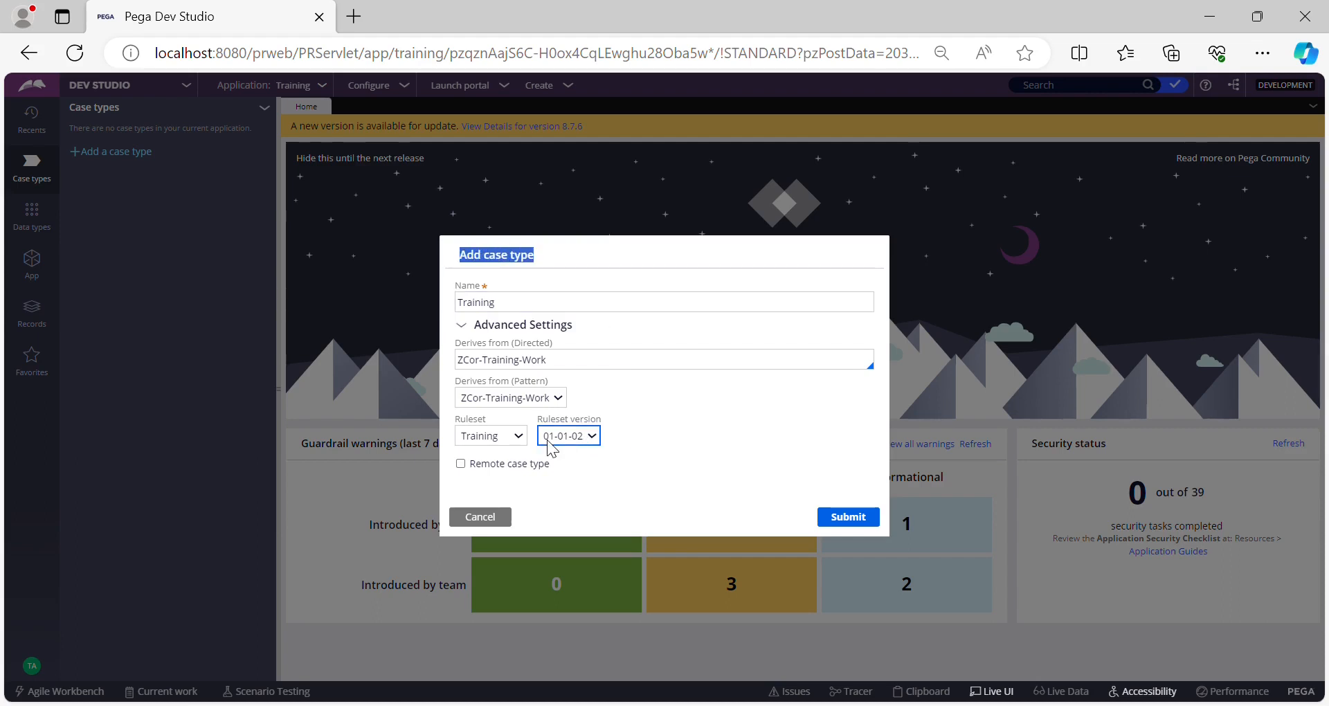
click(630, 435)
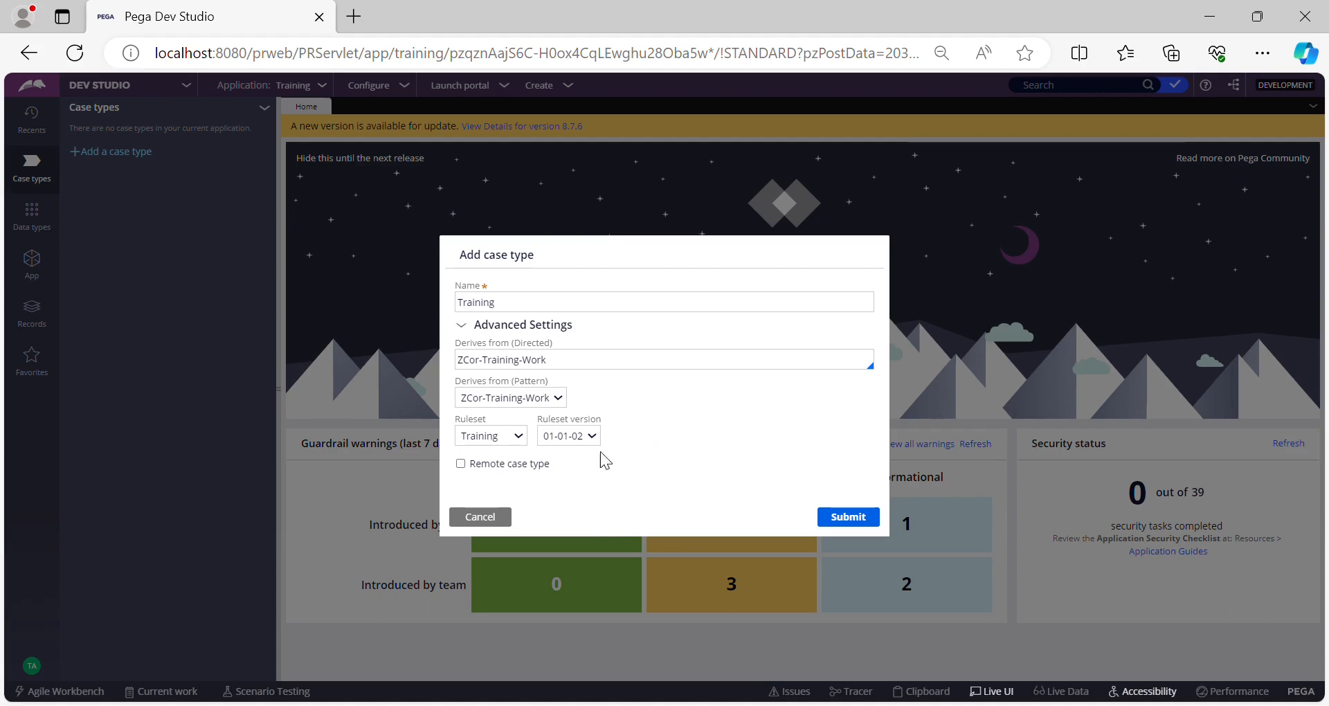
click(849, 521)
click(873, 527)
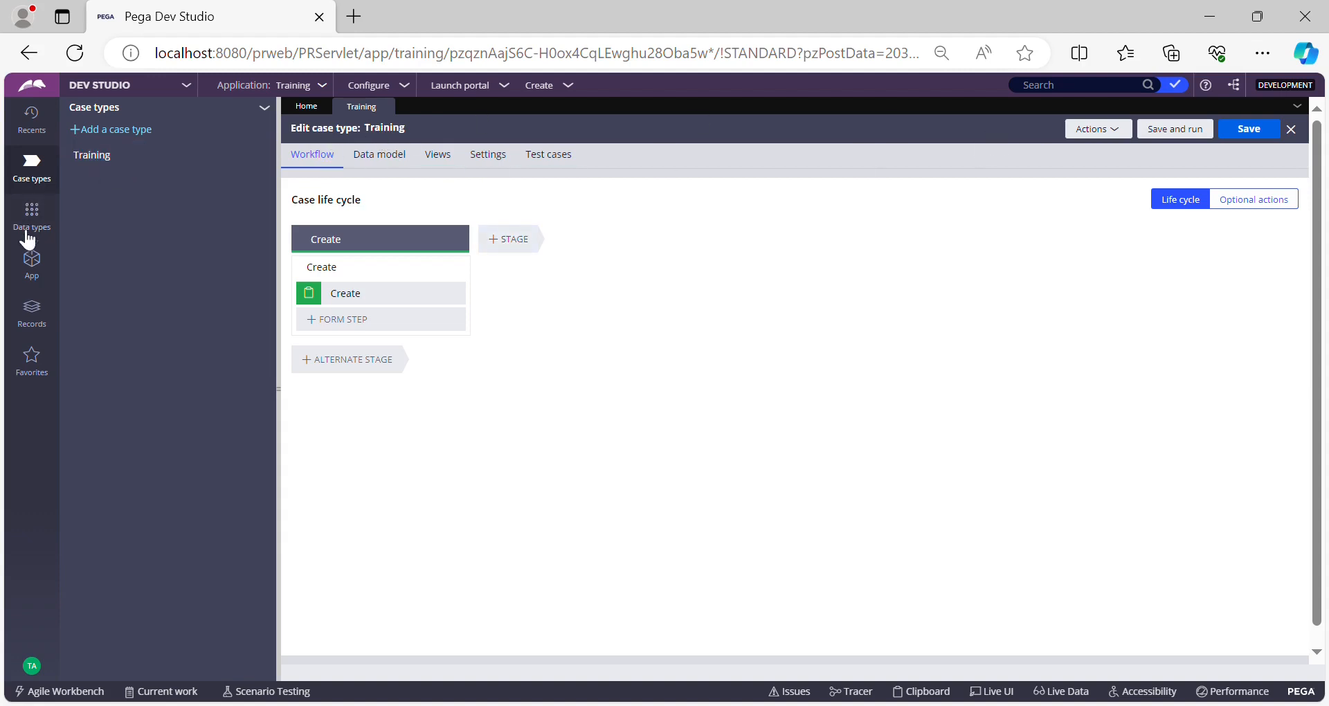
Examine the data page, case type, flow and work parties rules generated under the Training class in the application's class tree.
click(33, 275)
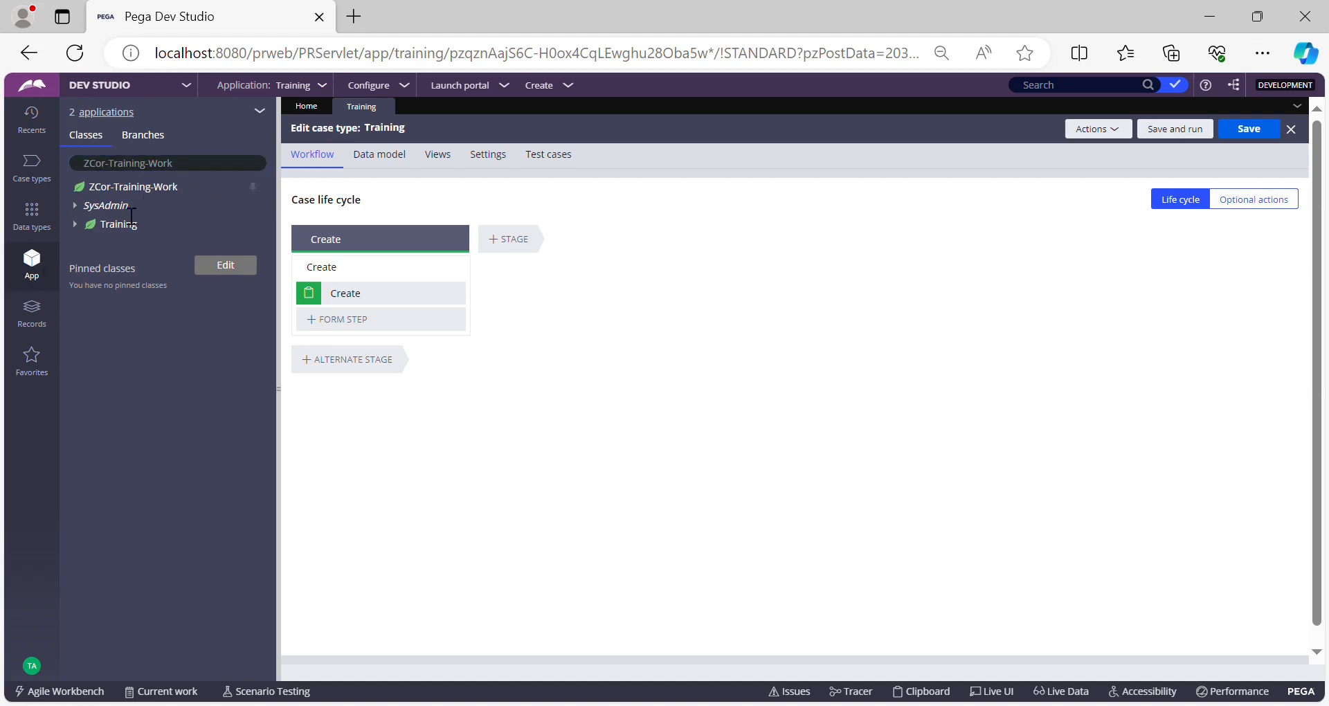
click(82, 224)
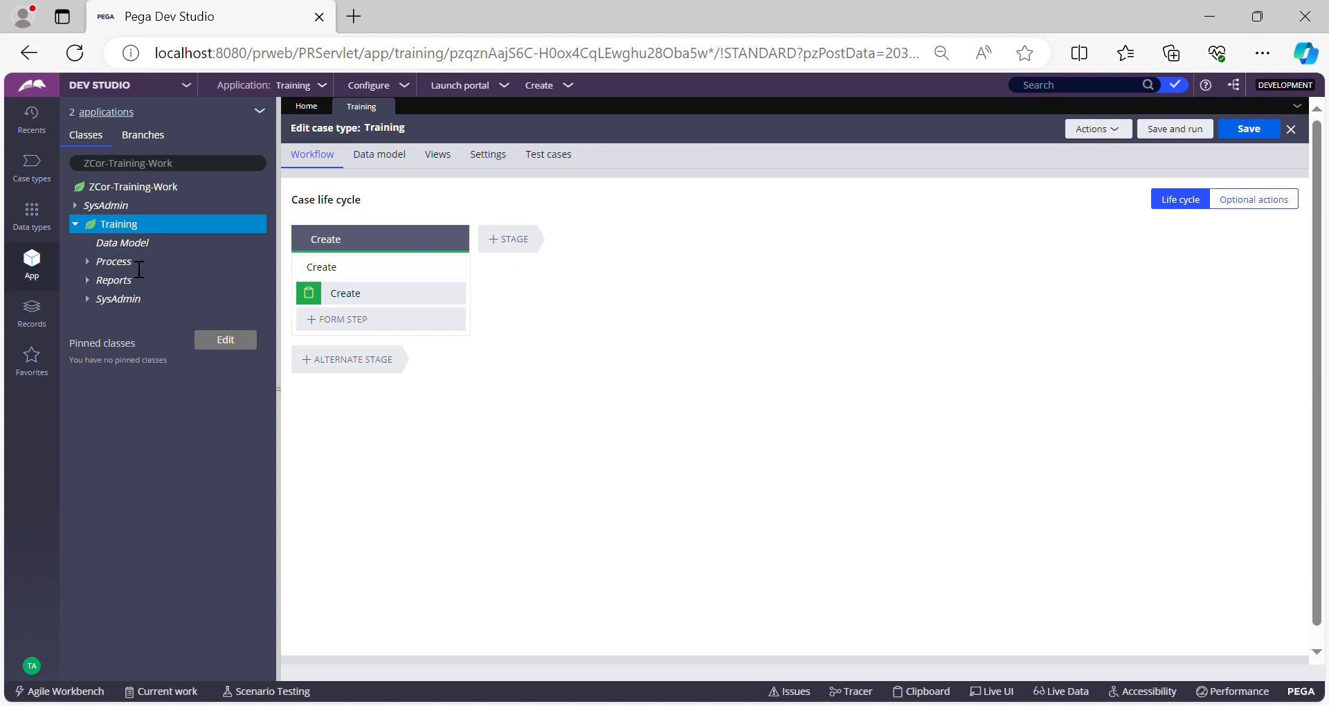
click(101, 244)
click(109, 262)
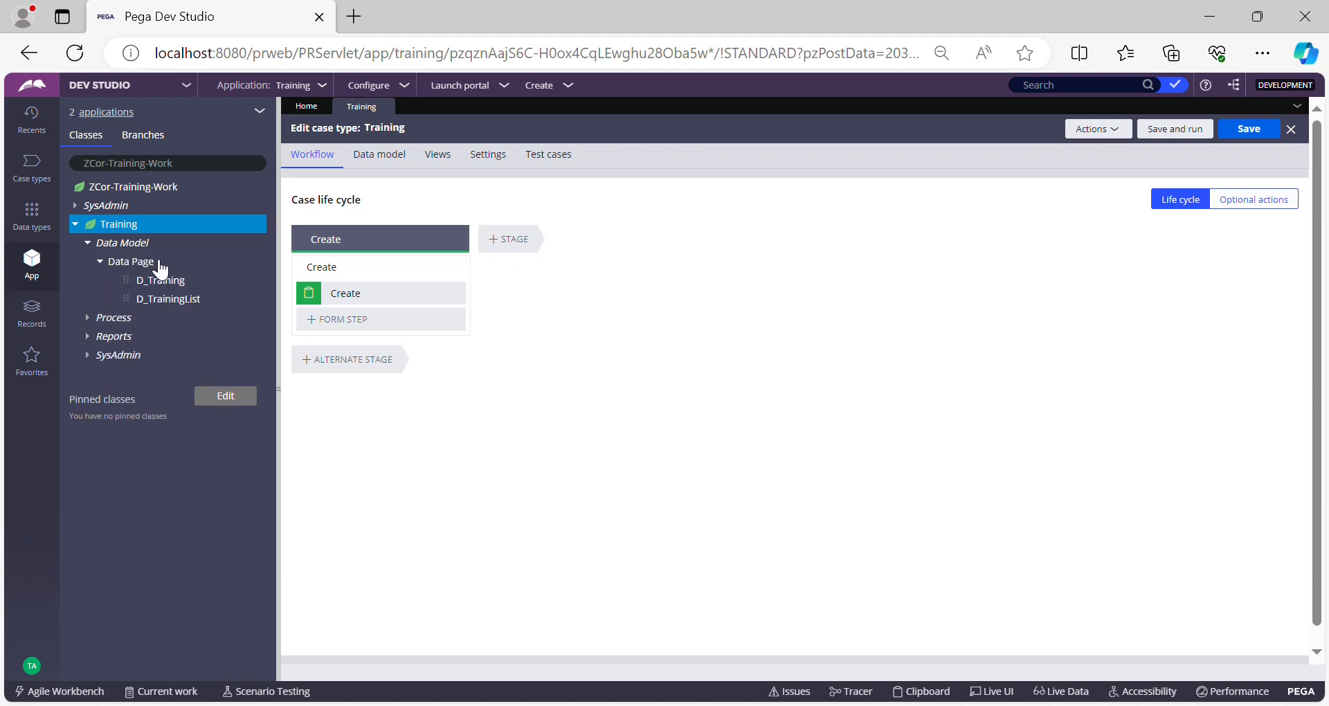
click(97, 320)
click(111, 356)
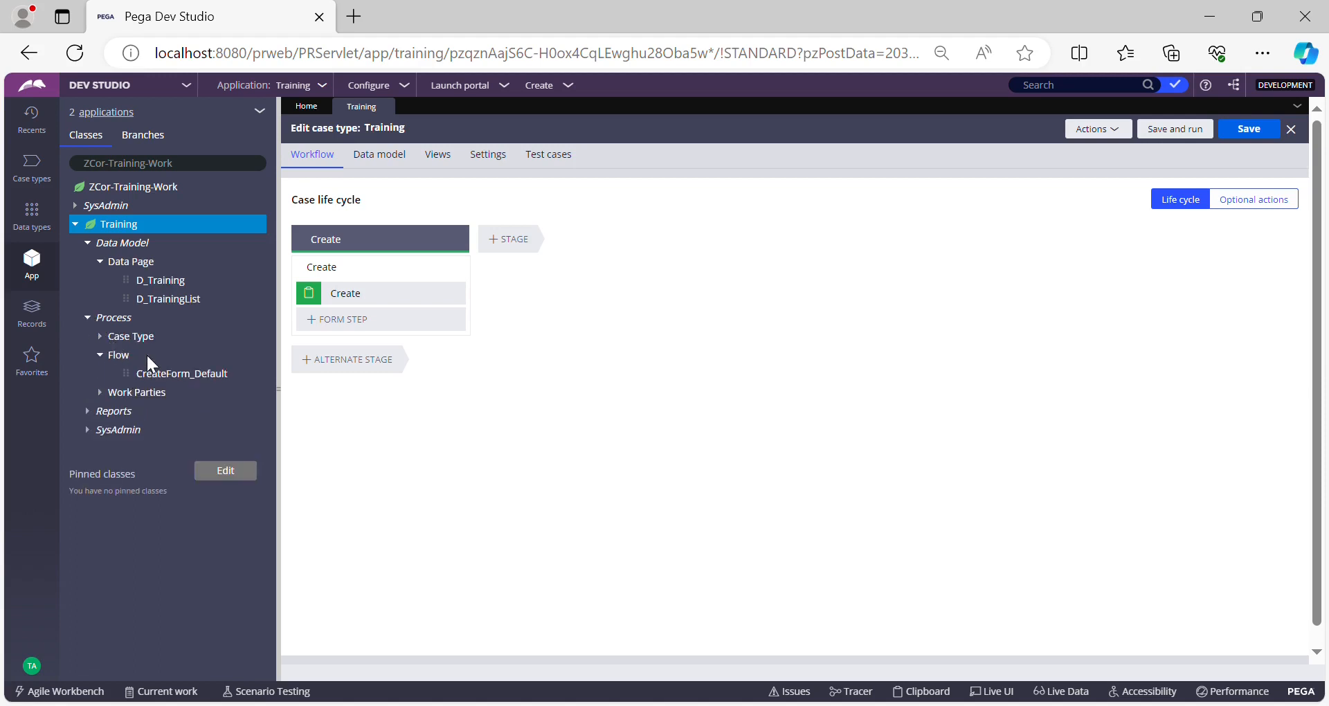
click(106, 336)
click(111, 414)
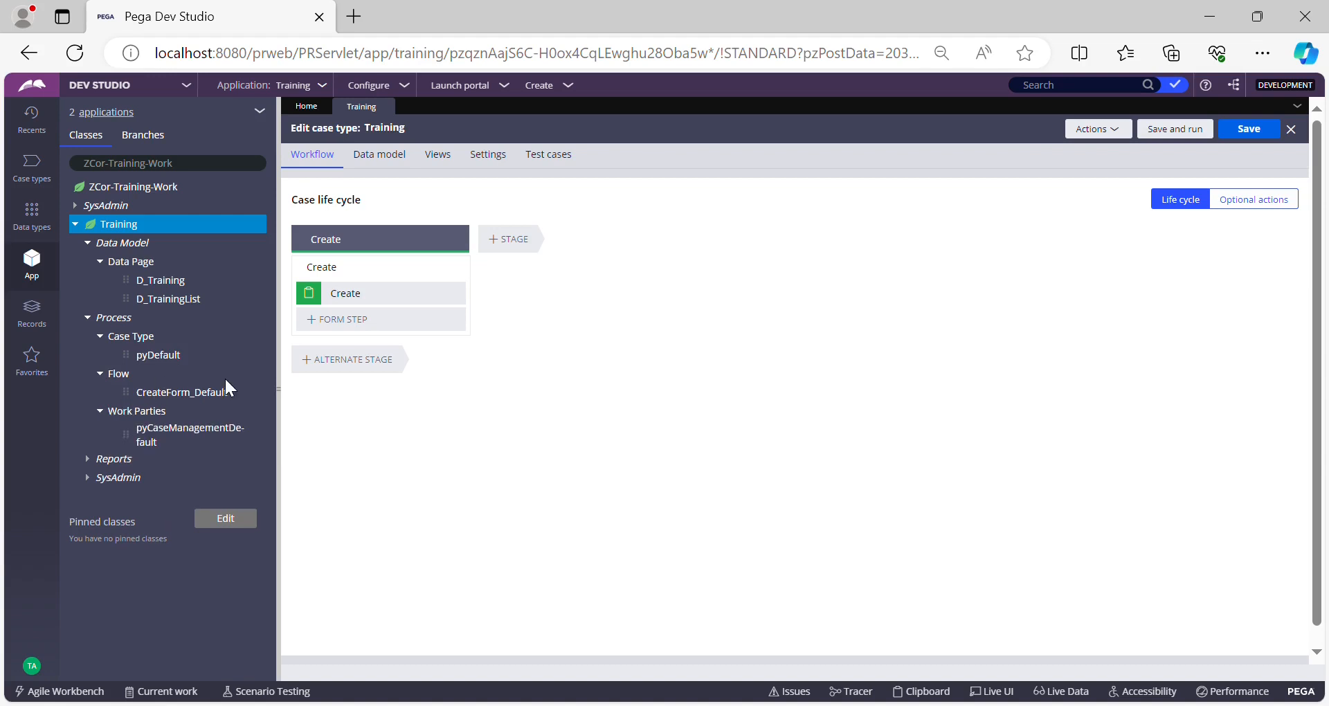
Examine the report definitions and the class rule listed under the Training class's Reports and SysAdmin categories.
click(94, 460)
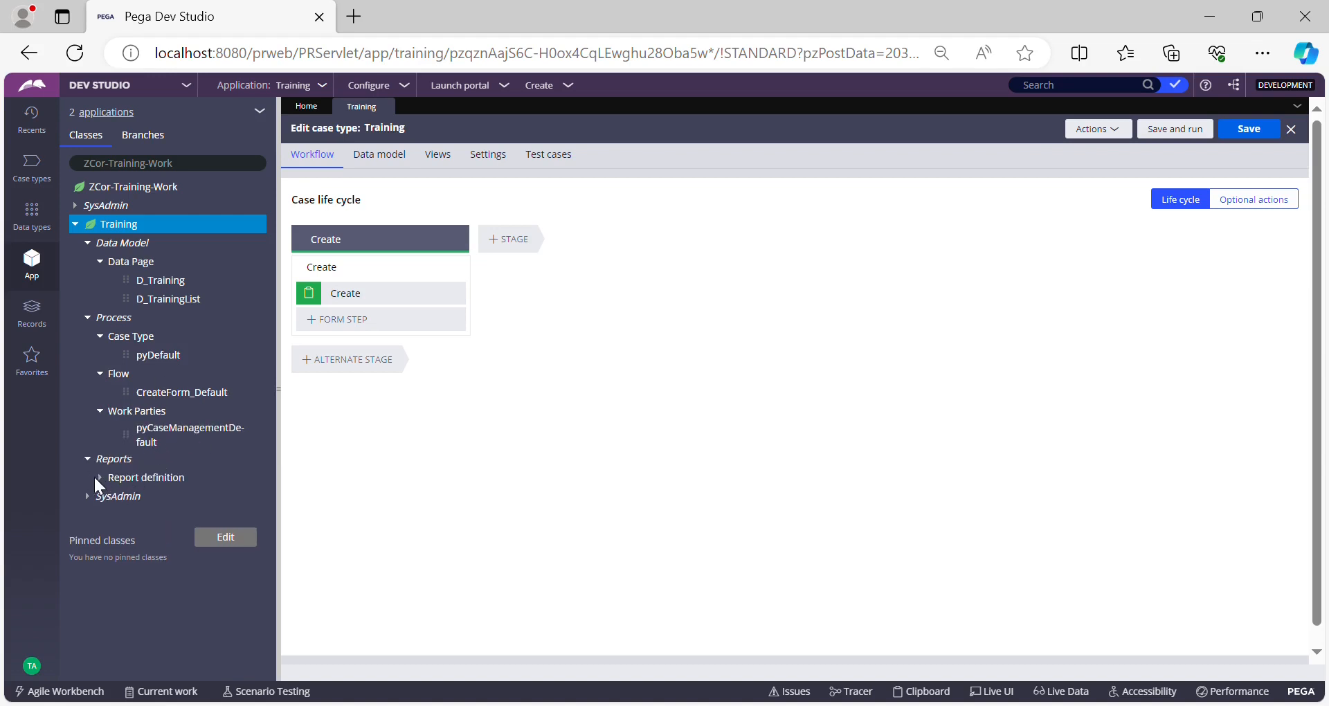
click(121, 477)
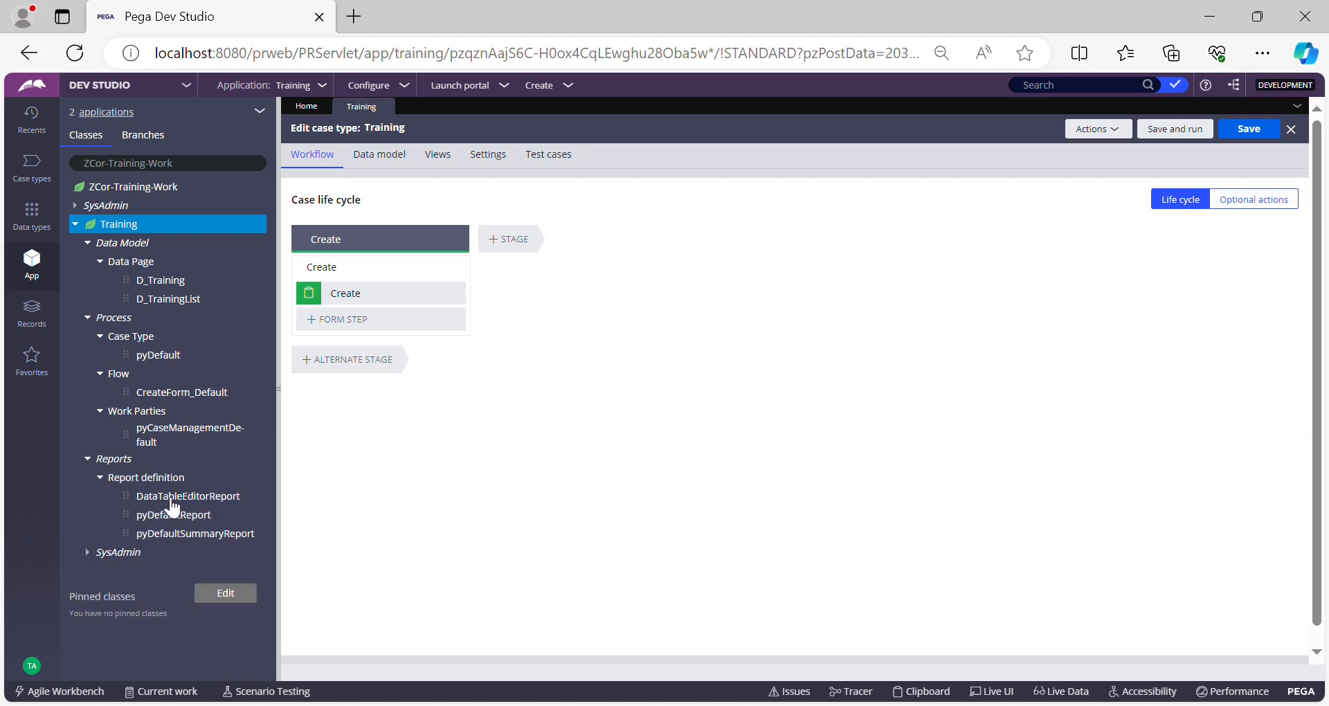
click(101, 553)
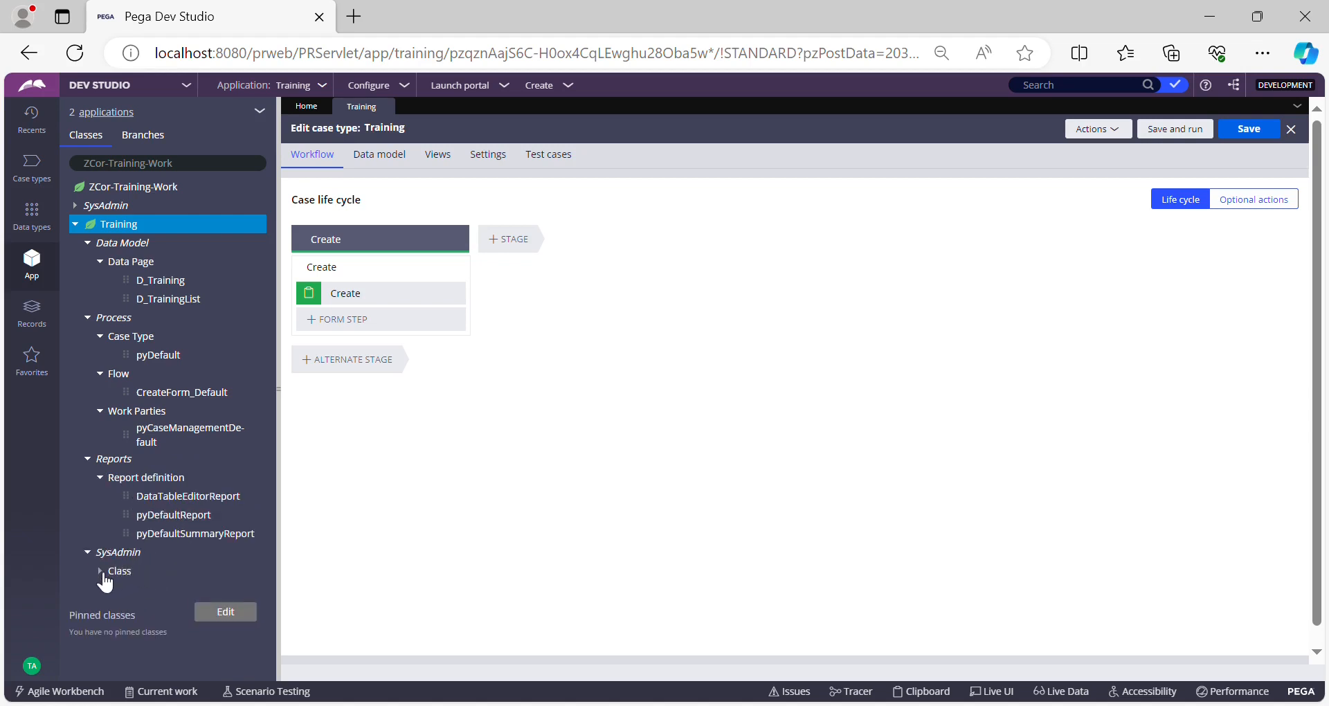
click(102, 573)
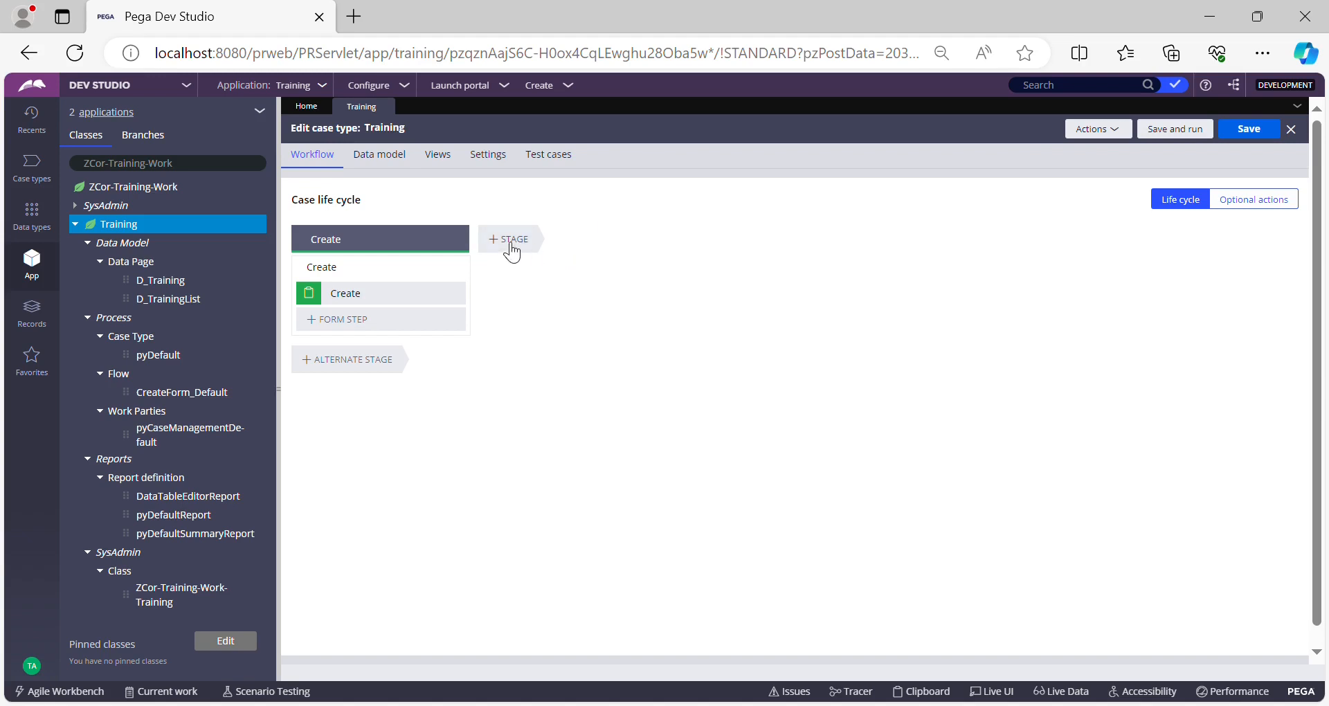
Add two stages named Enrollments and Evaluation after the Create stage in the Training case life cycle.
click(537, 242)
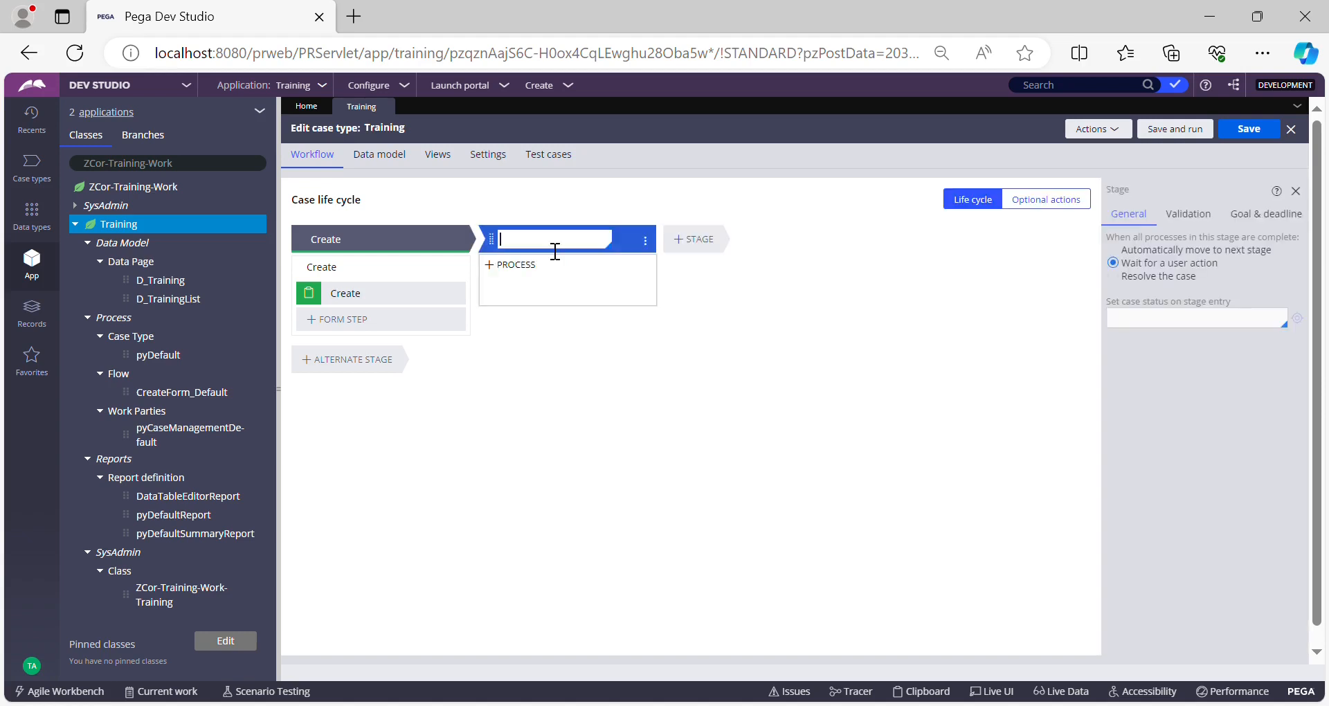
text(Enrollments)
key(ctrl+a)
key(Return)
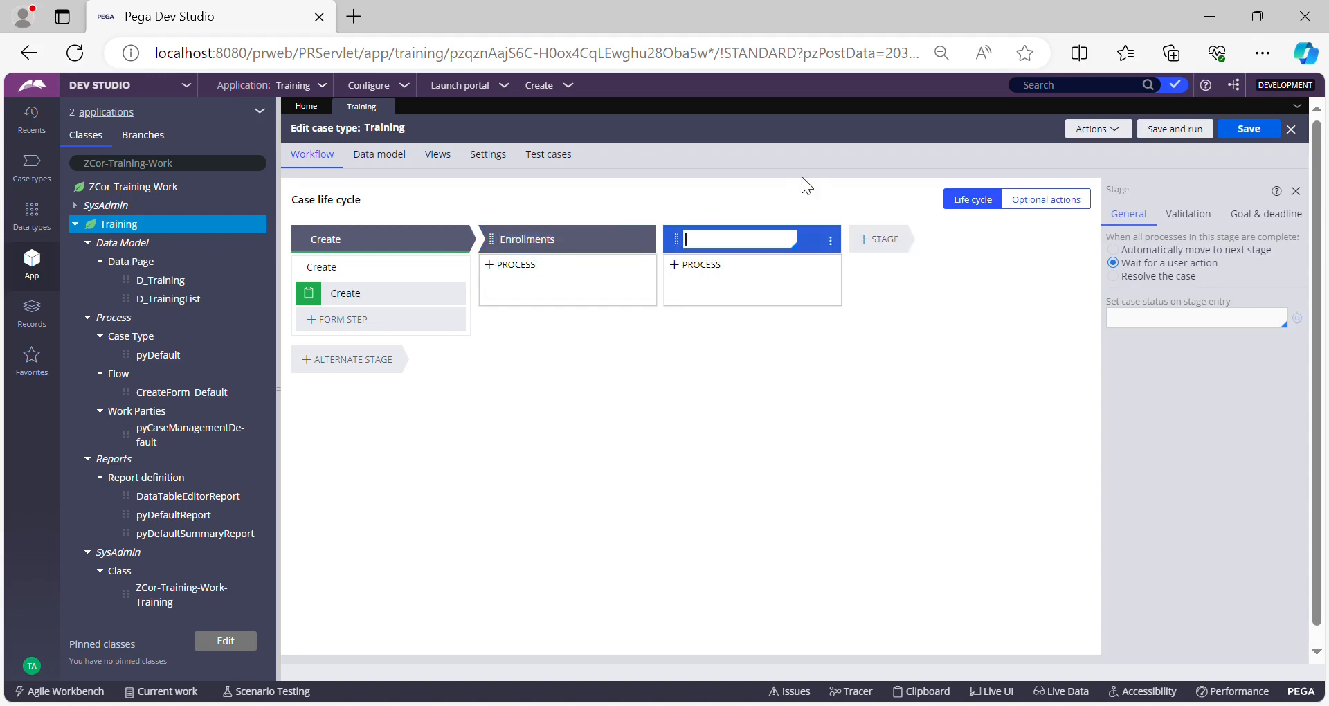
text(Evaluation)
Add a stage named Delivery after the Evaluation stage.
click(886, 239)
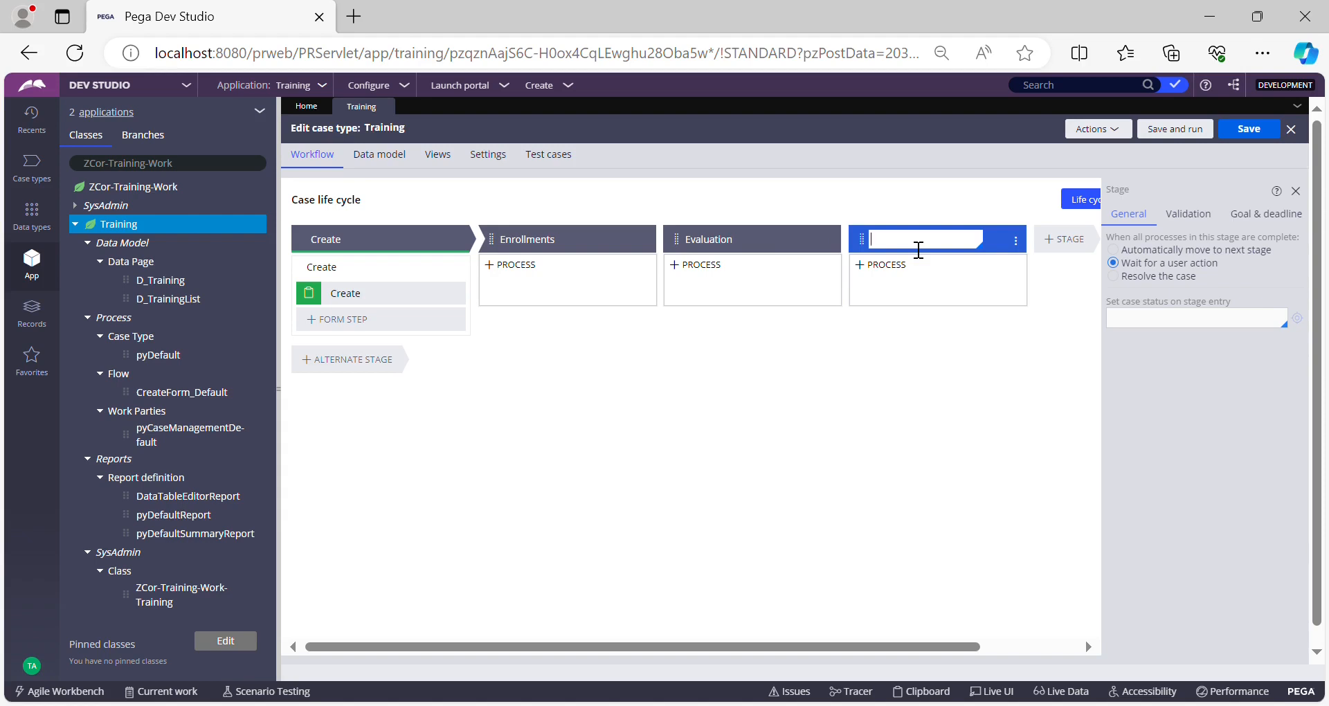
key(alt+Tab)
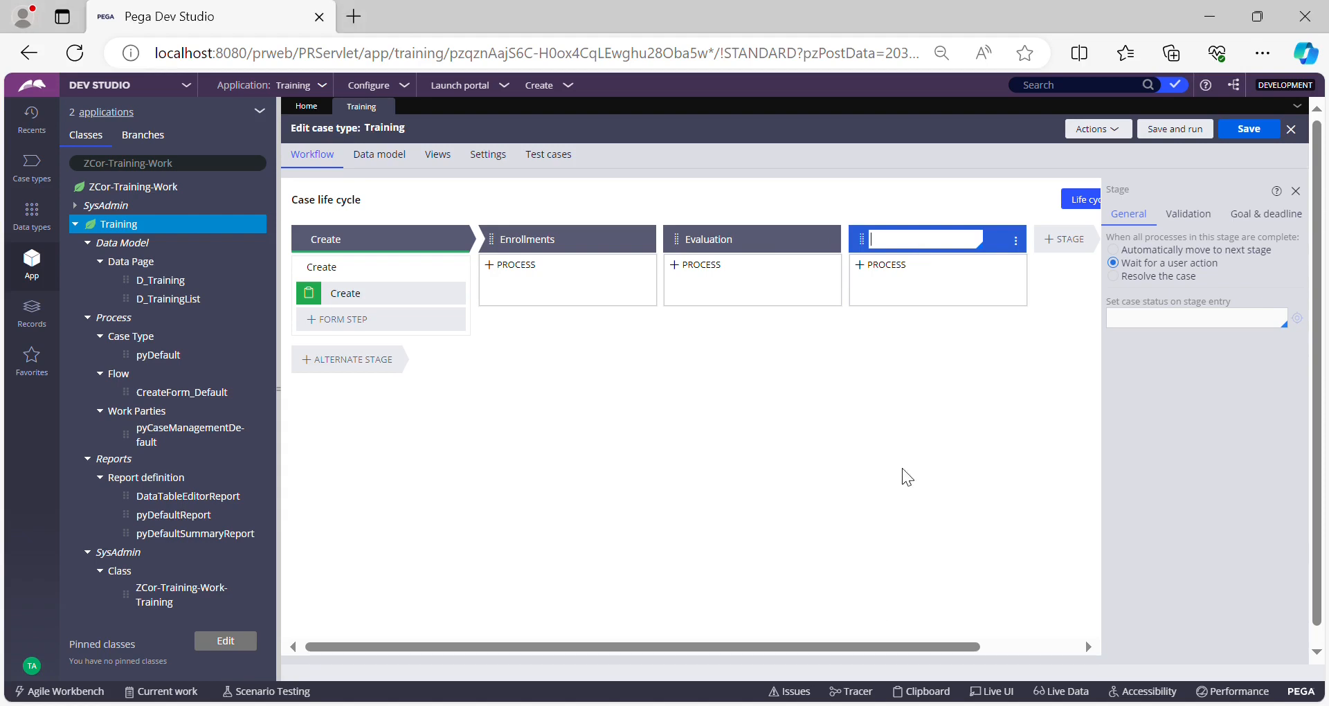
text(Delivery)
mouse_move(585, 297)
mouse_move(907, 287)
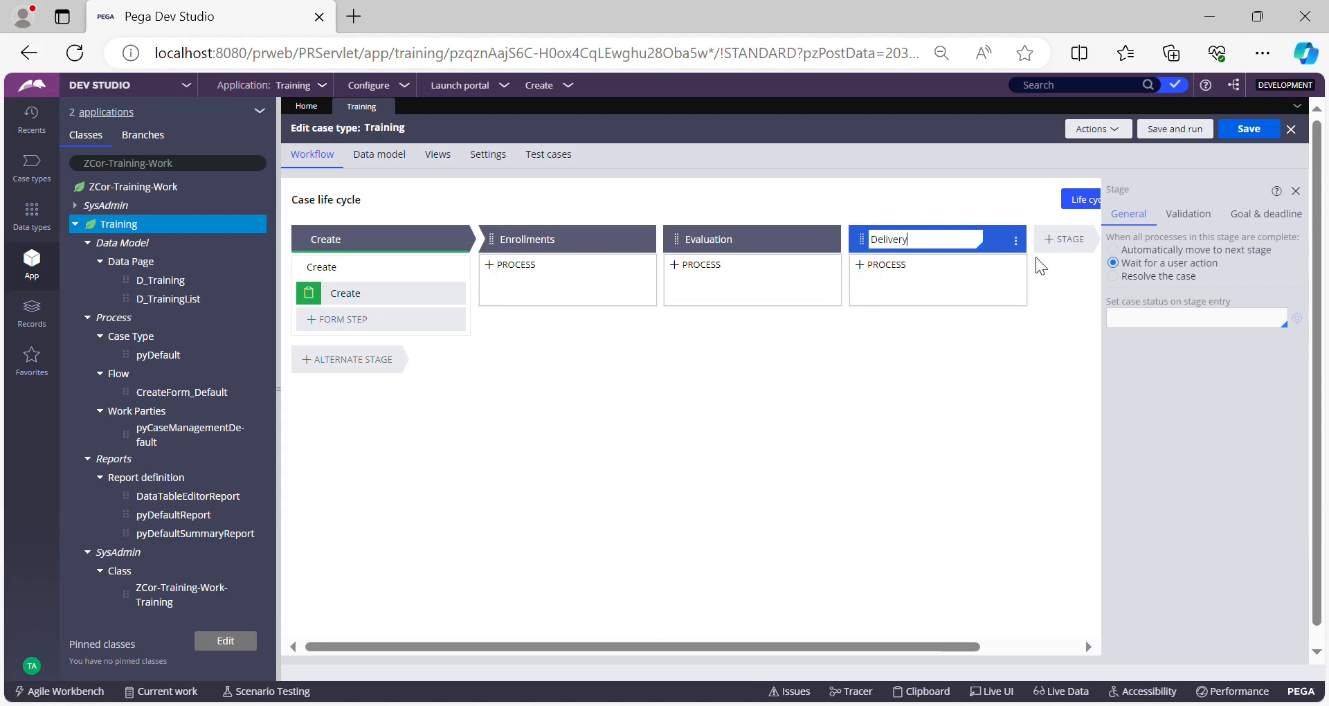
Add a stage named Resolution after Delivery, correcting its spelling, and save the case type.
key(ctrl+a)
key(Return)
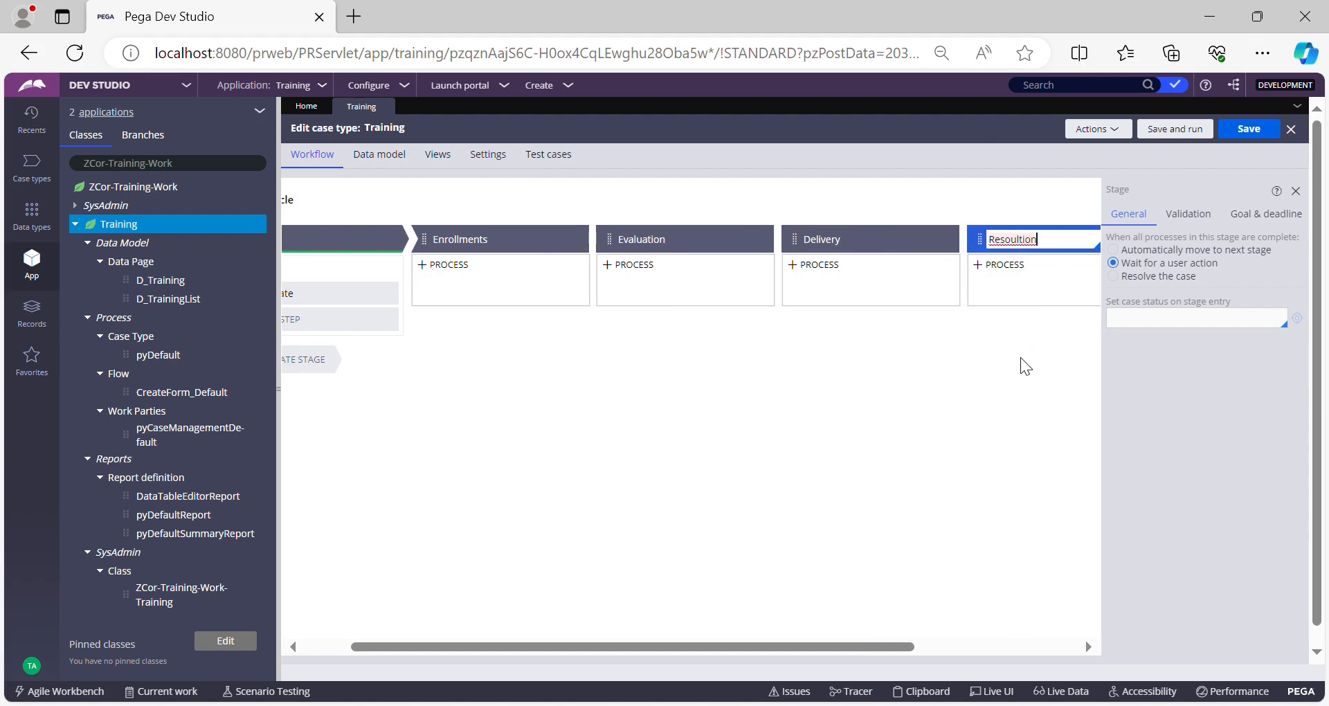
key(BackSpace)
key(BackSpace)
text(on)
click(1250, 133)
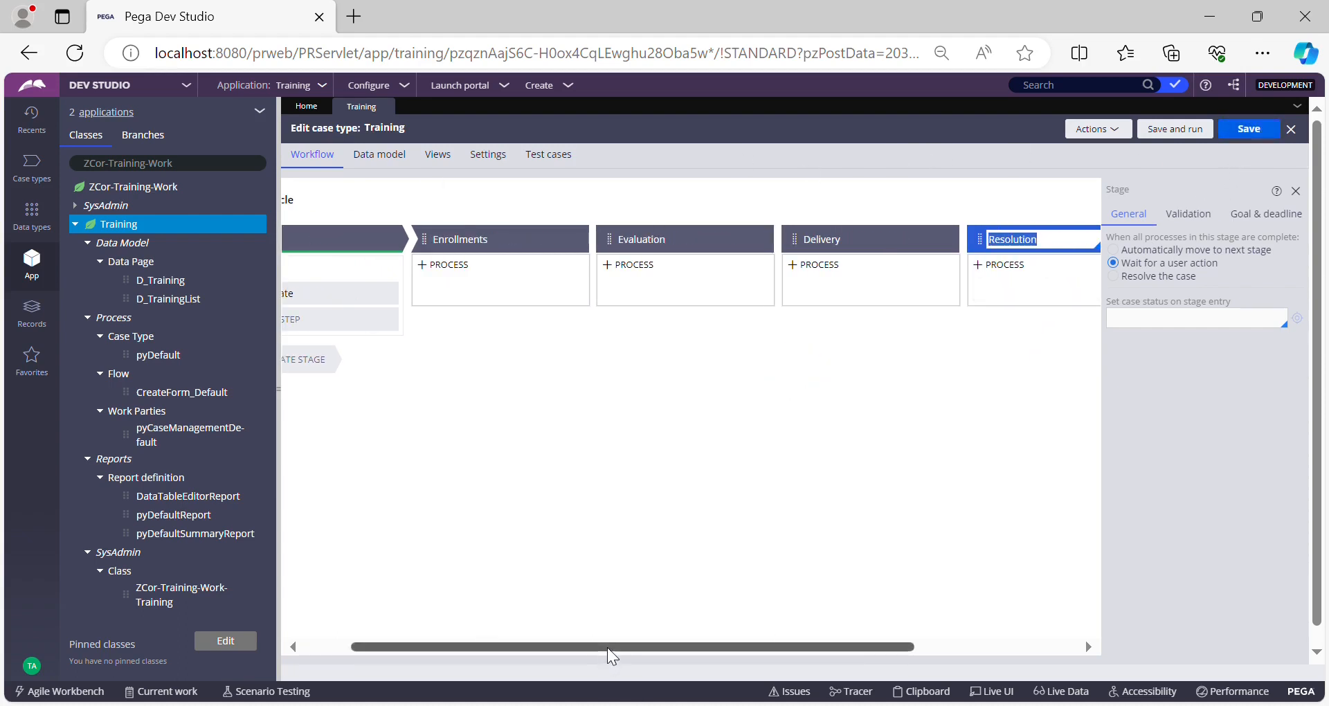
Add a process with a Collect information step to the Enrollments stage.
drag(611, 656, 539, 657)
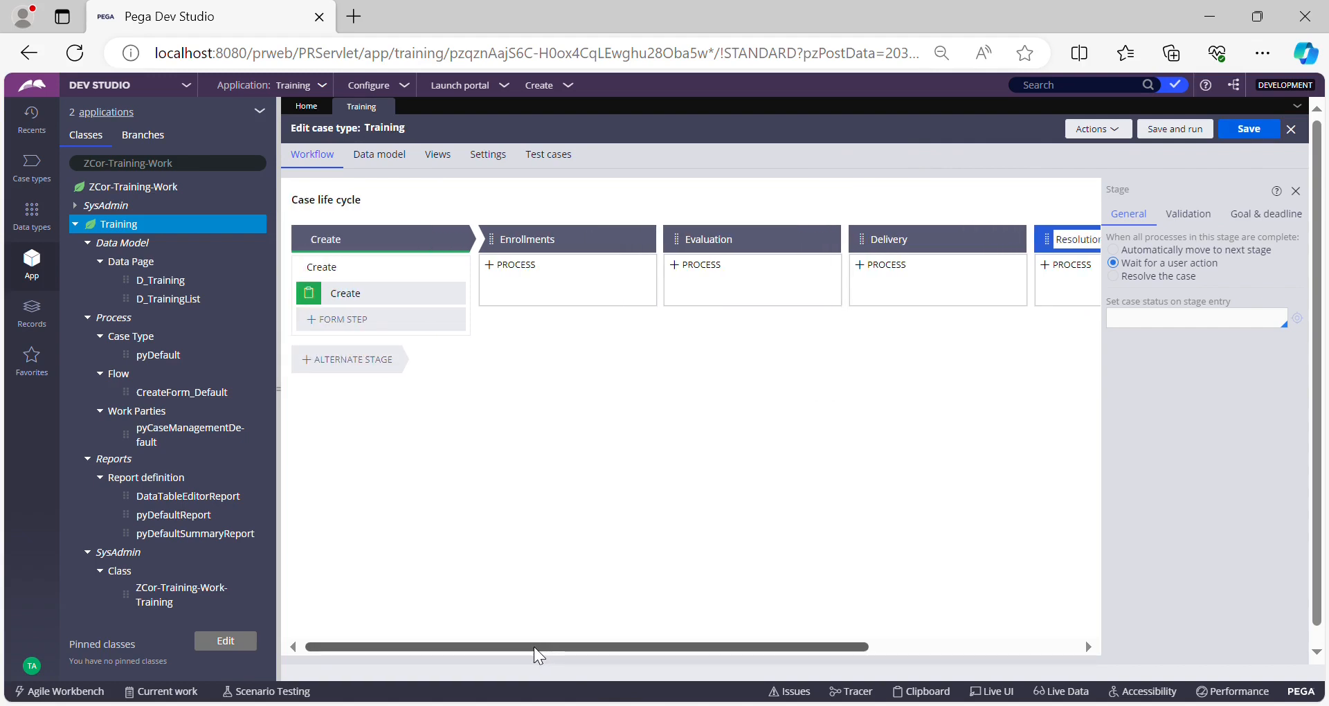
click(571, 241)
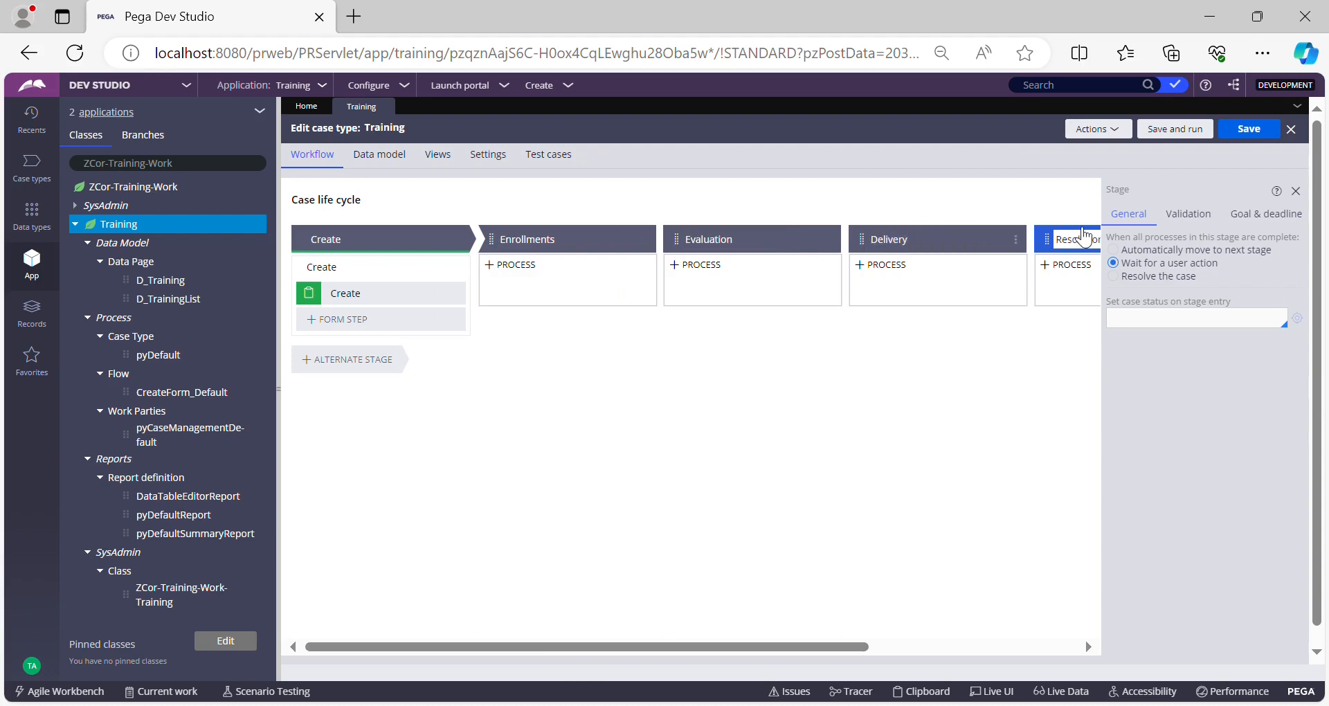
click(572, 257)
mouse_move(490, 285)
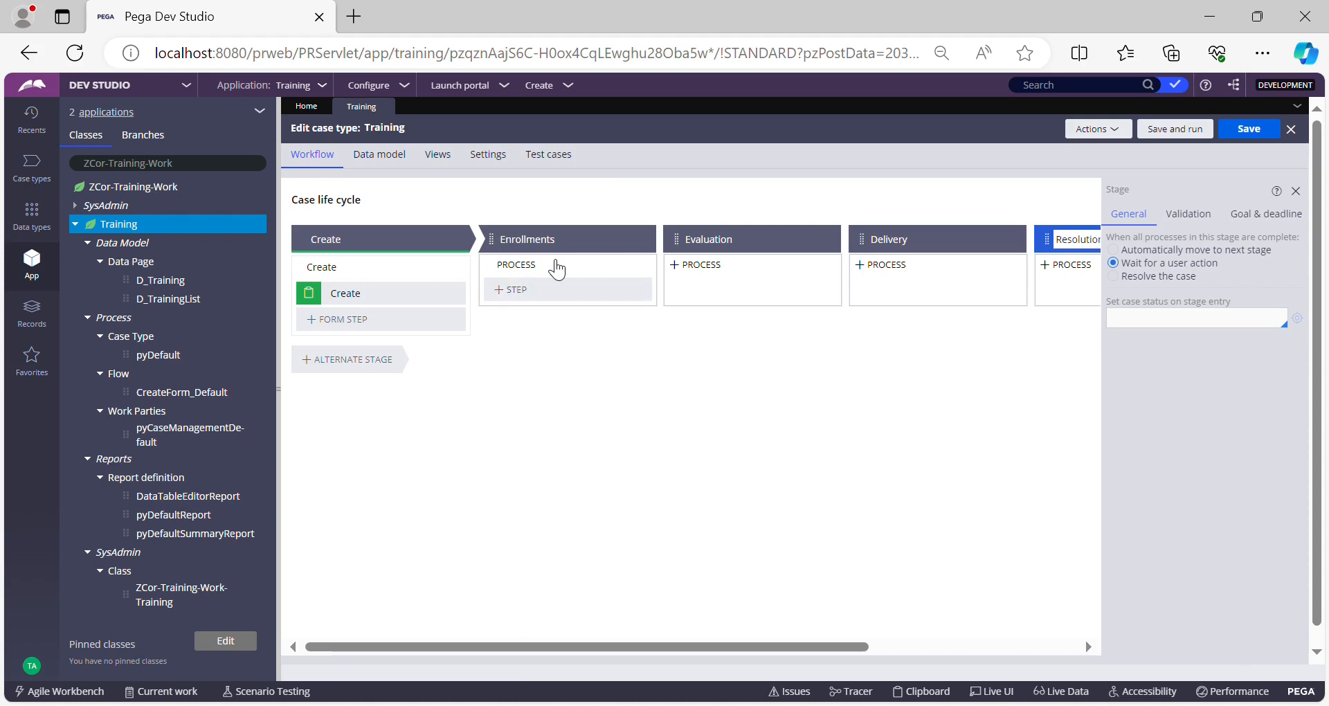
click(516, 294)
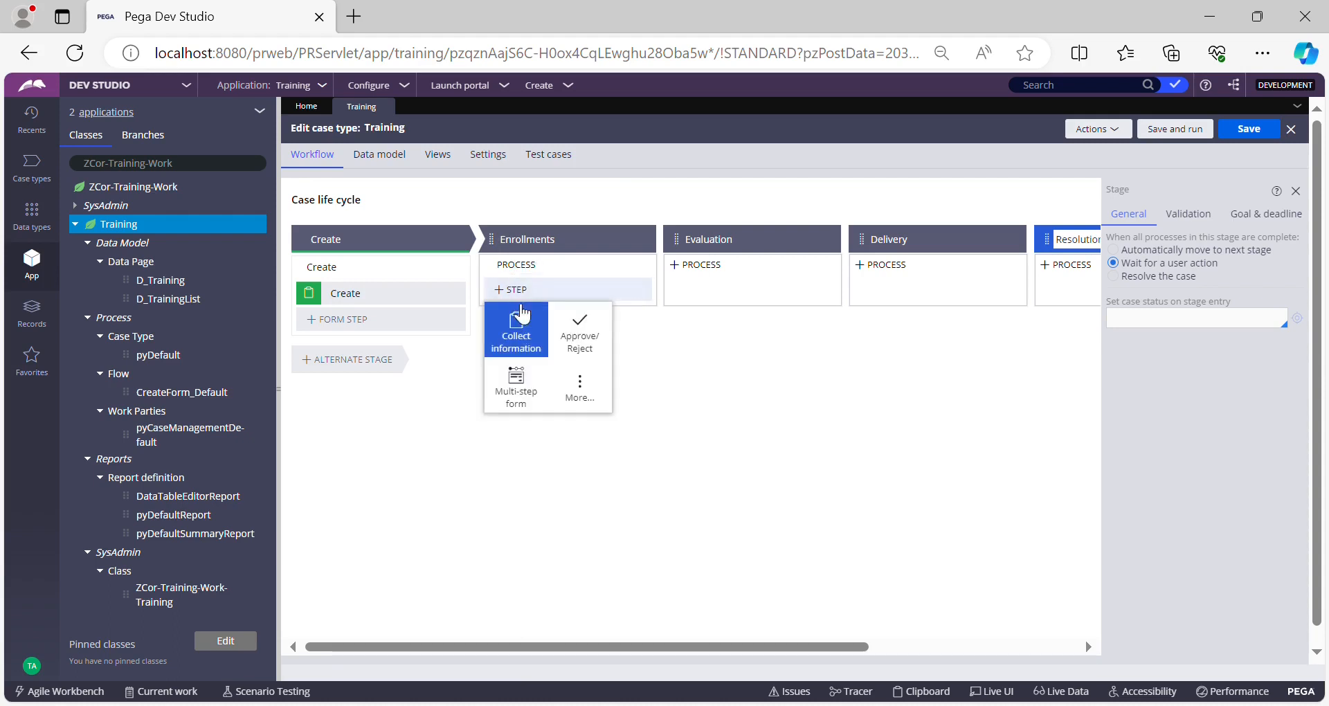
click(525, 344)
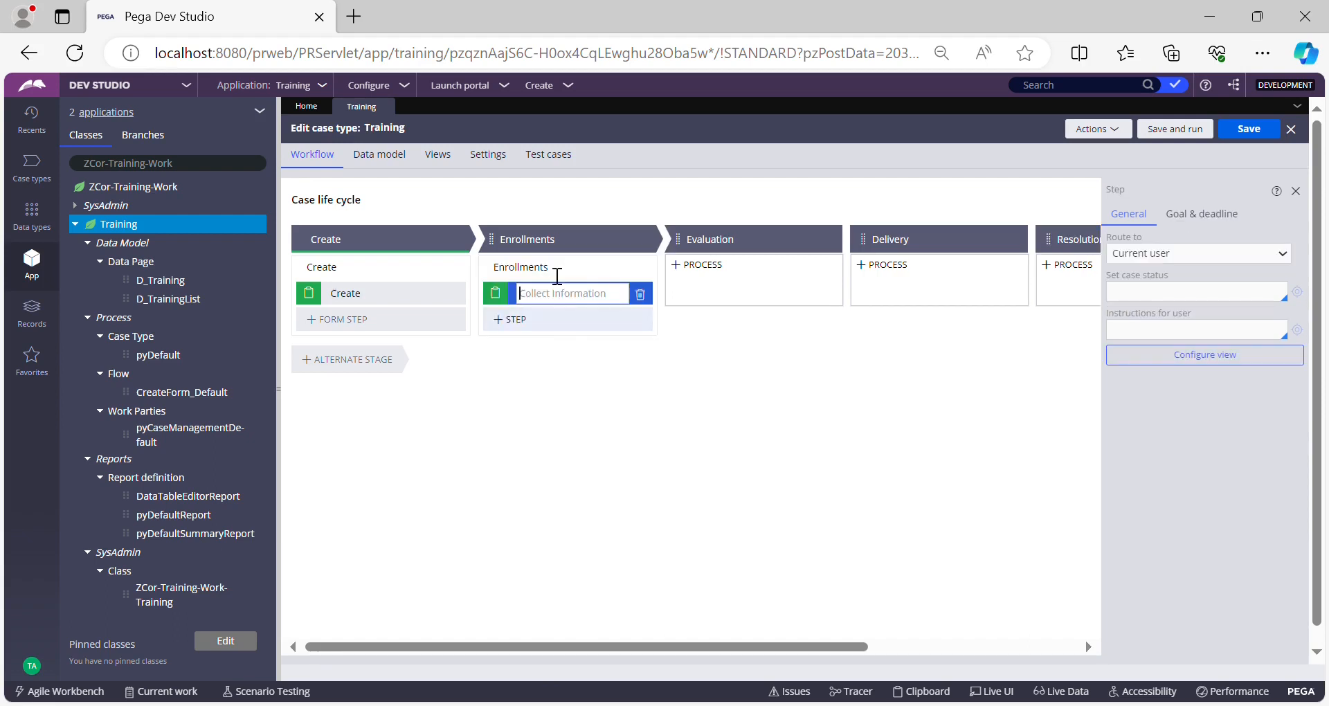
Add a second new process to the Enrollments stage, below its existing process.
click(536, 276)
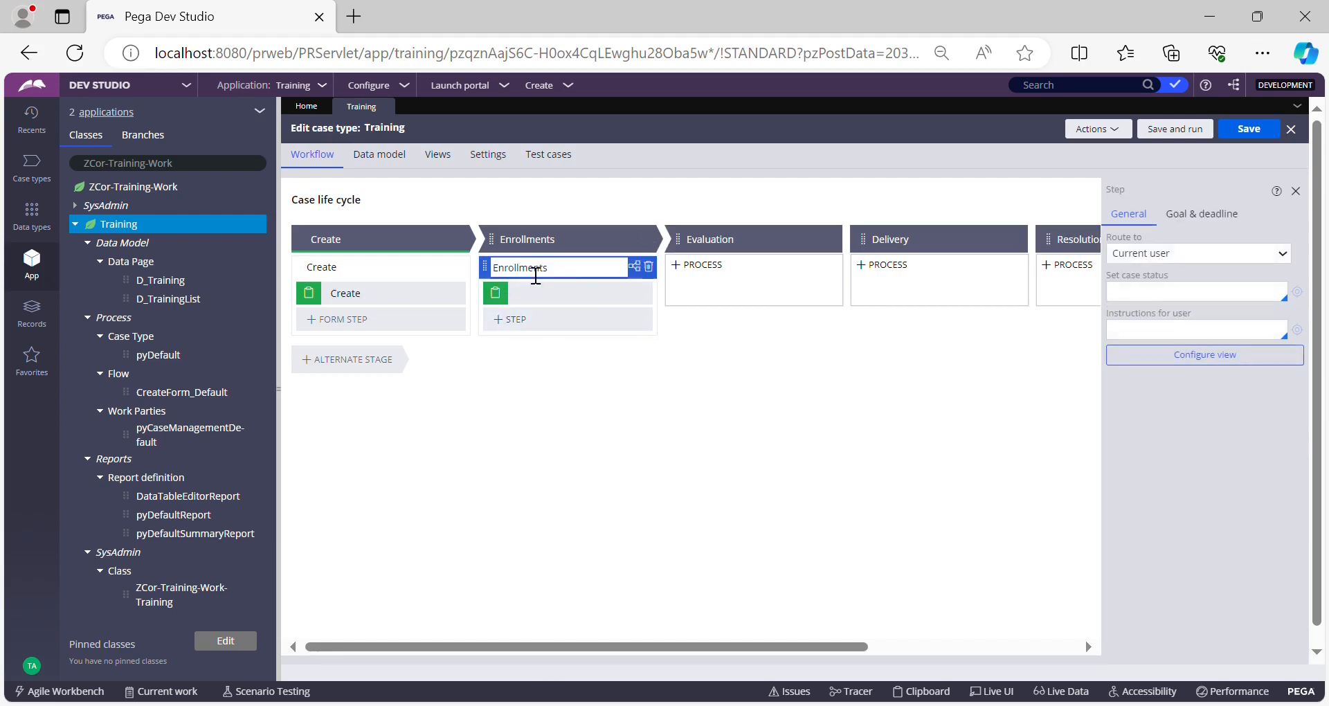
click(580, 277)
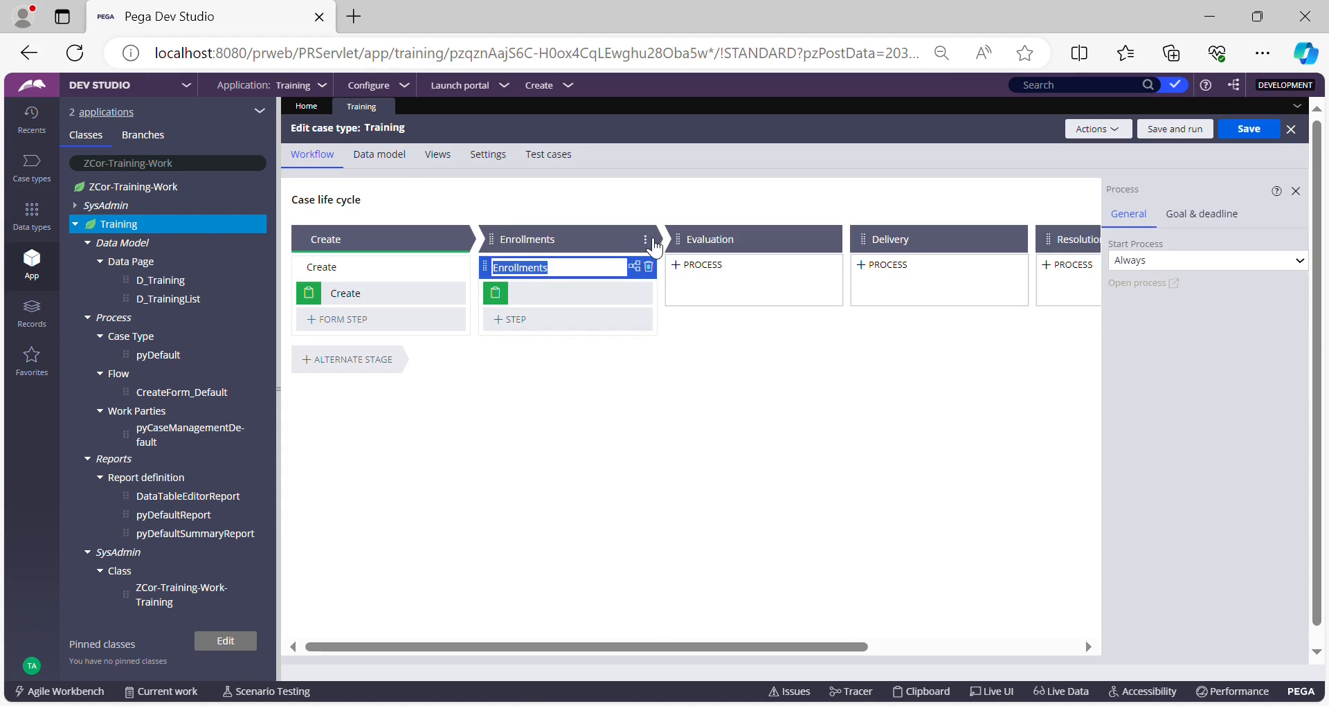
click(651, 241)
click(646, 241)
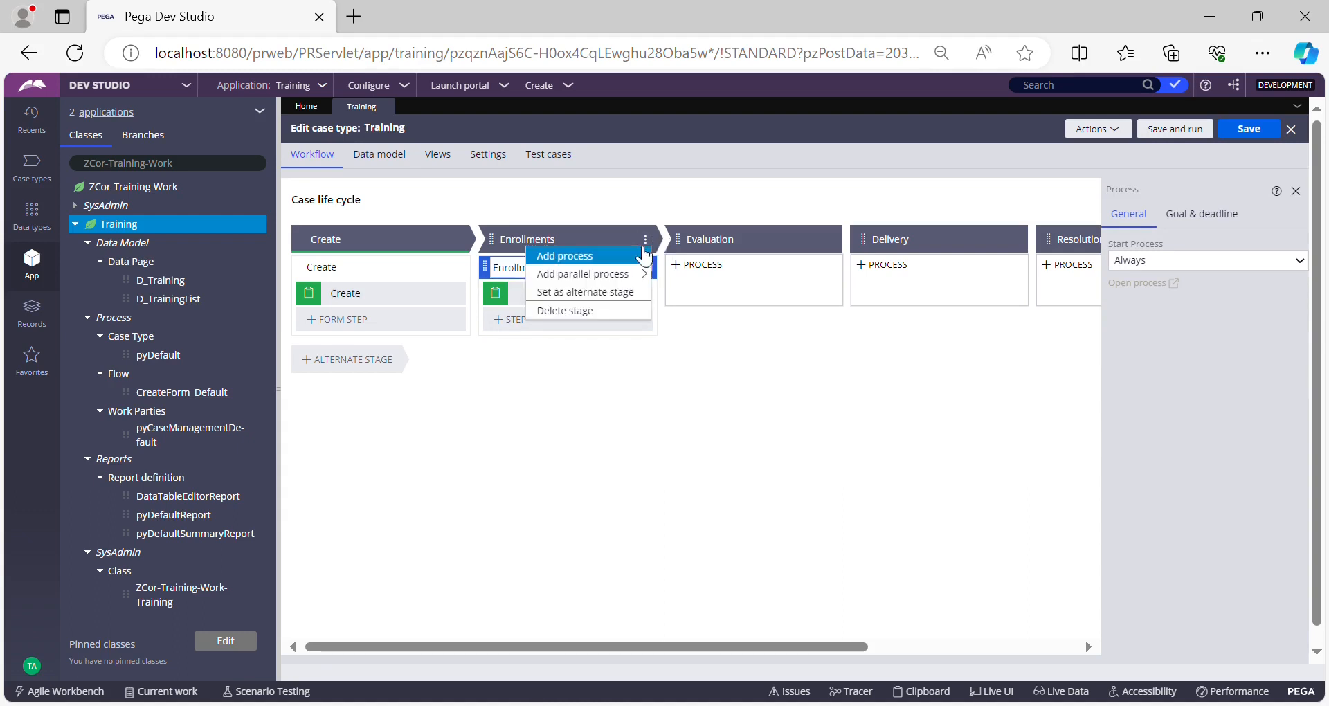
mouse_move(598, 260)
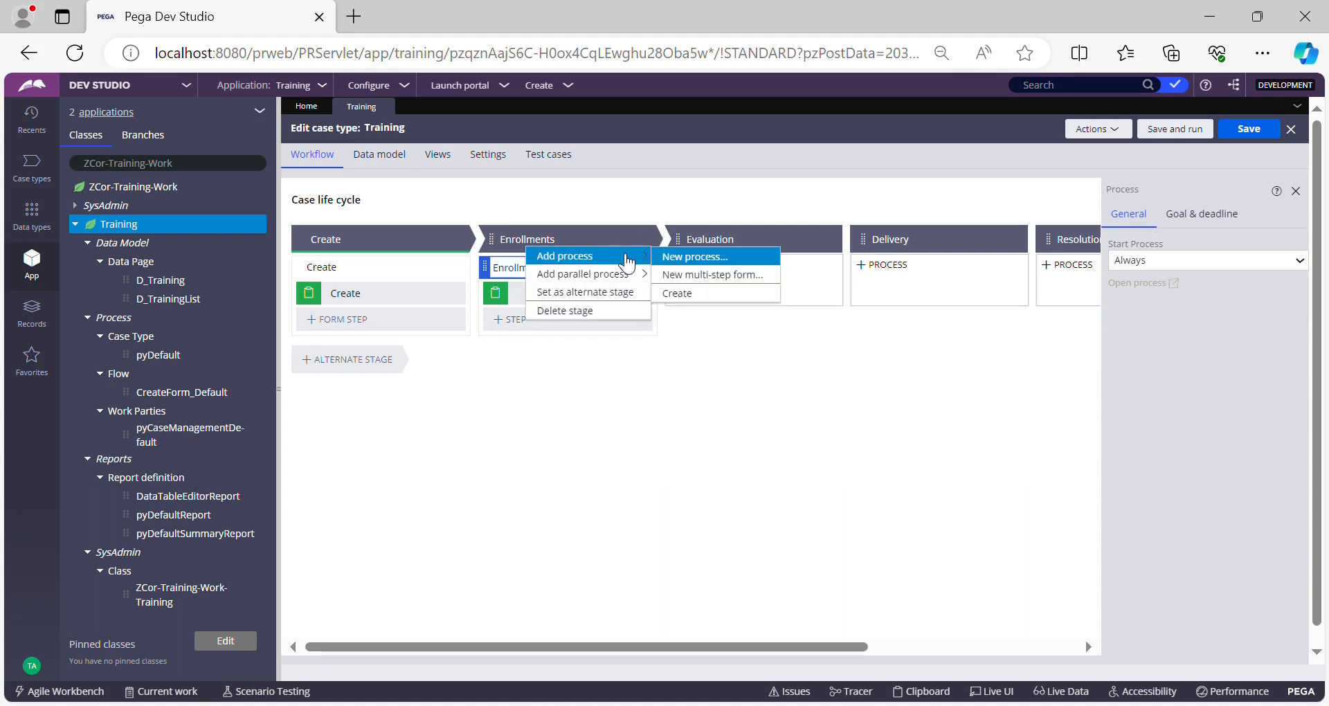
click(679, 259)
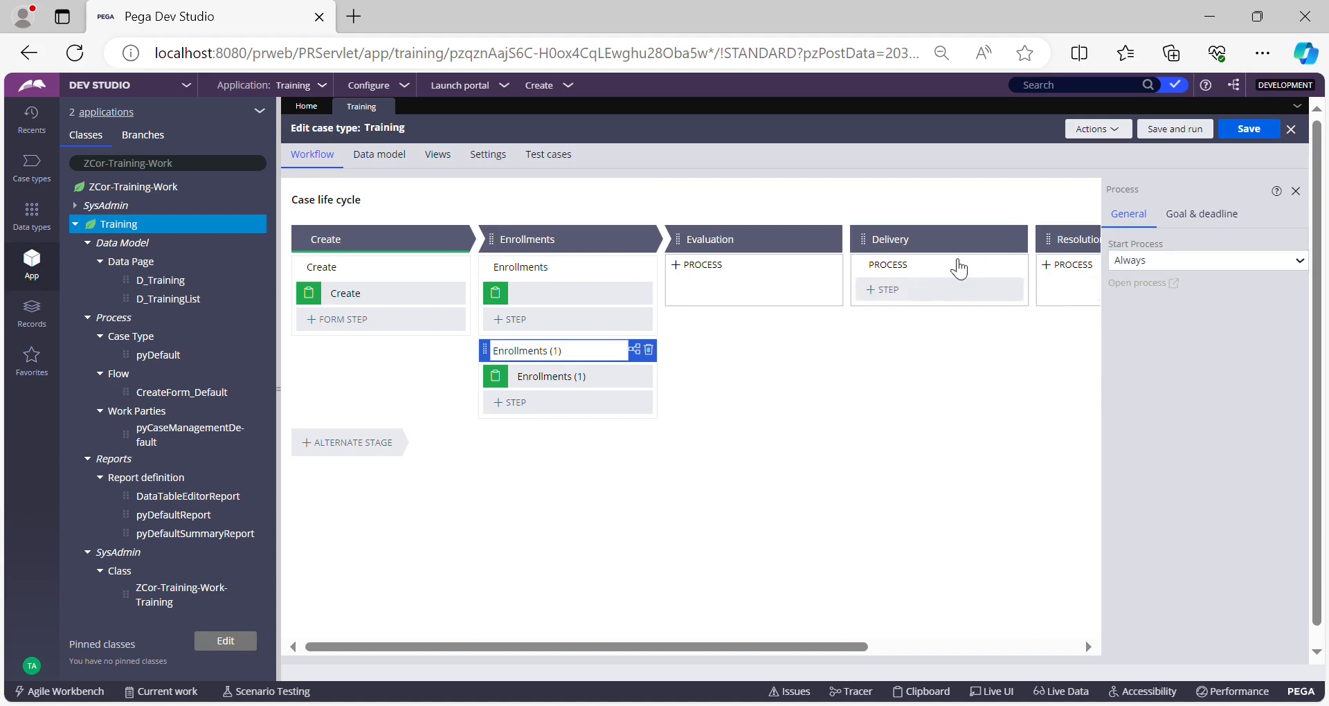
Check the first Enrollments process's flow diagram, return to the stages and steps, and save the case type.
click(635, 266)
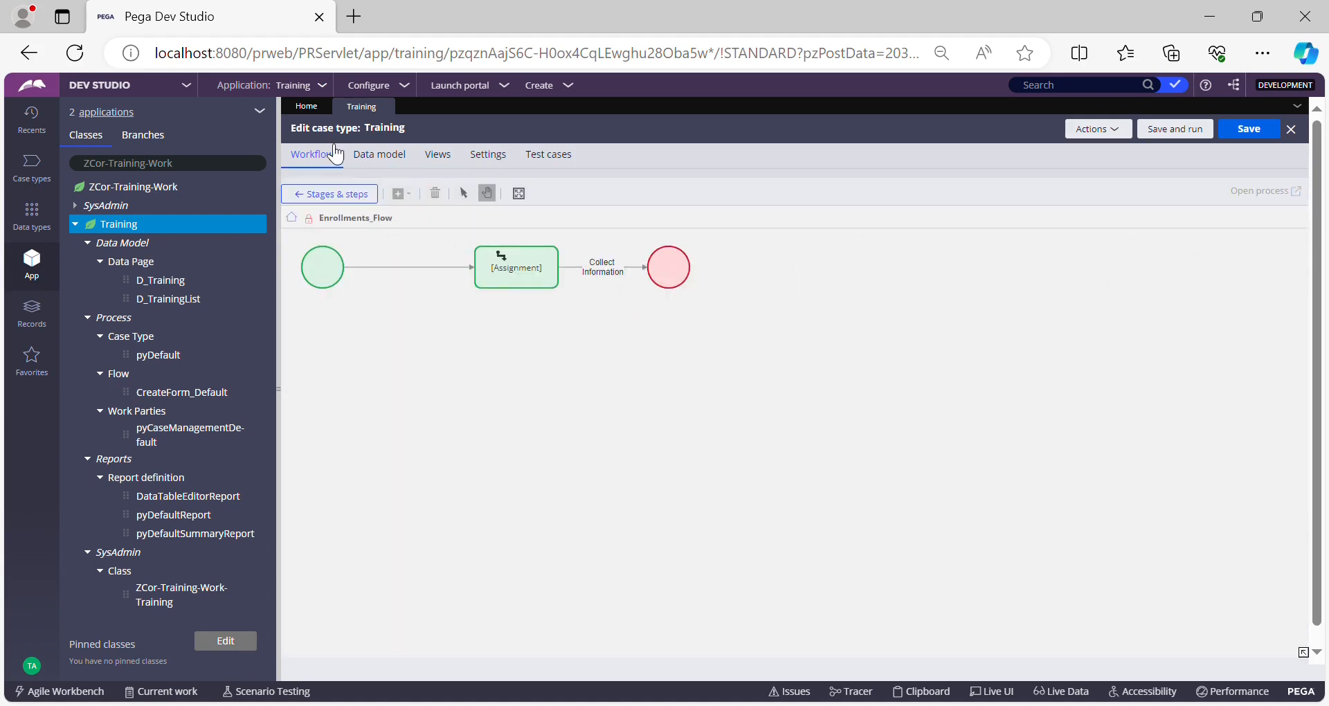
click(331, 195)
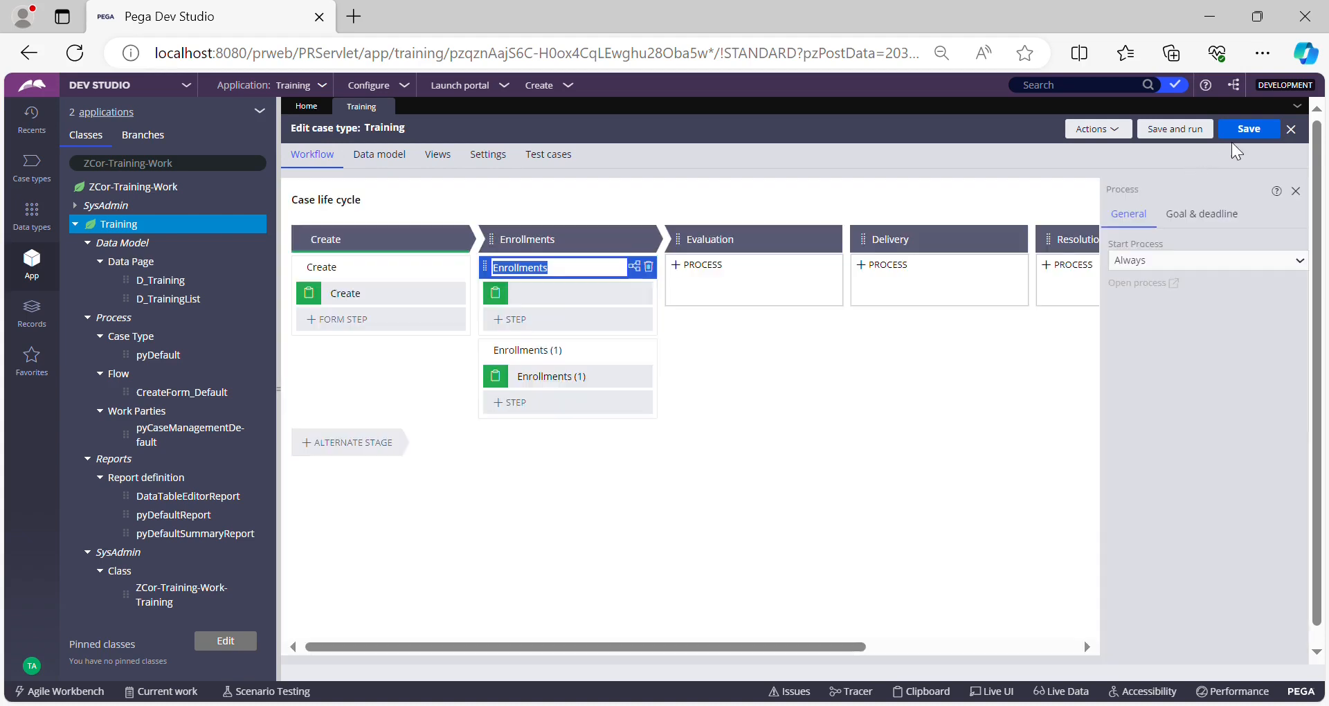
click(1240, 133)
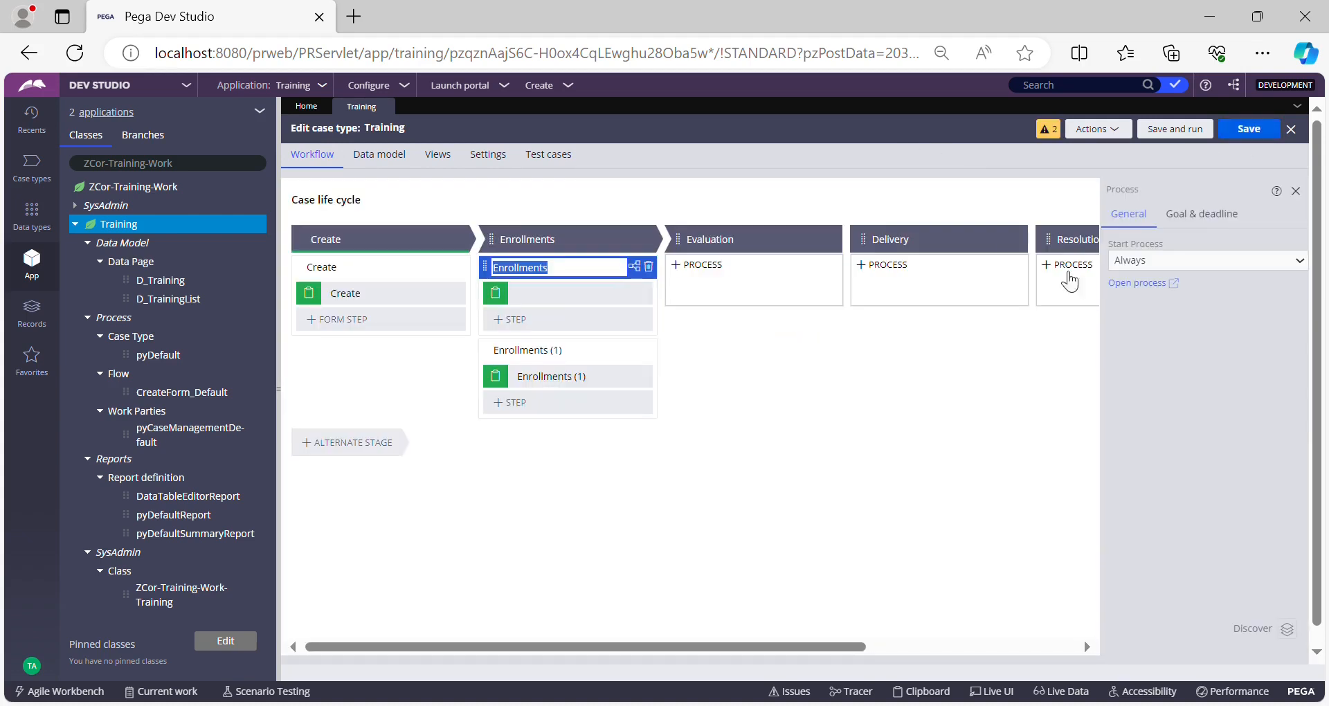
Open the full flow rule of the first Enrollments process, check its rule type, and return to the Training case type.
click(1135, 283)
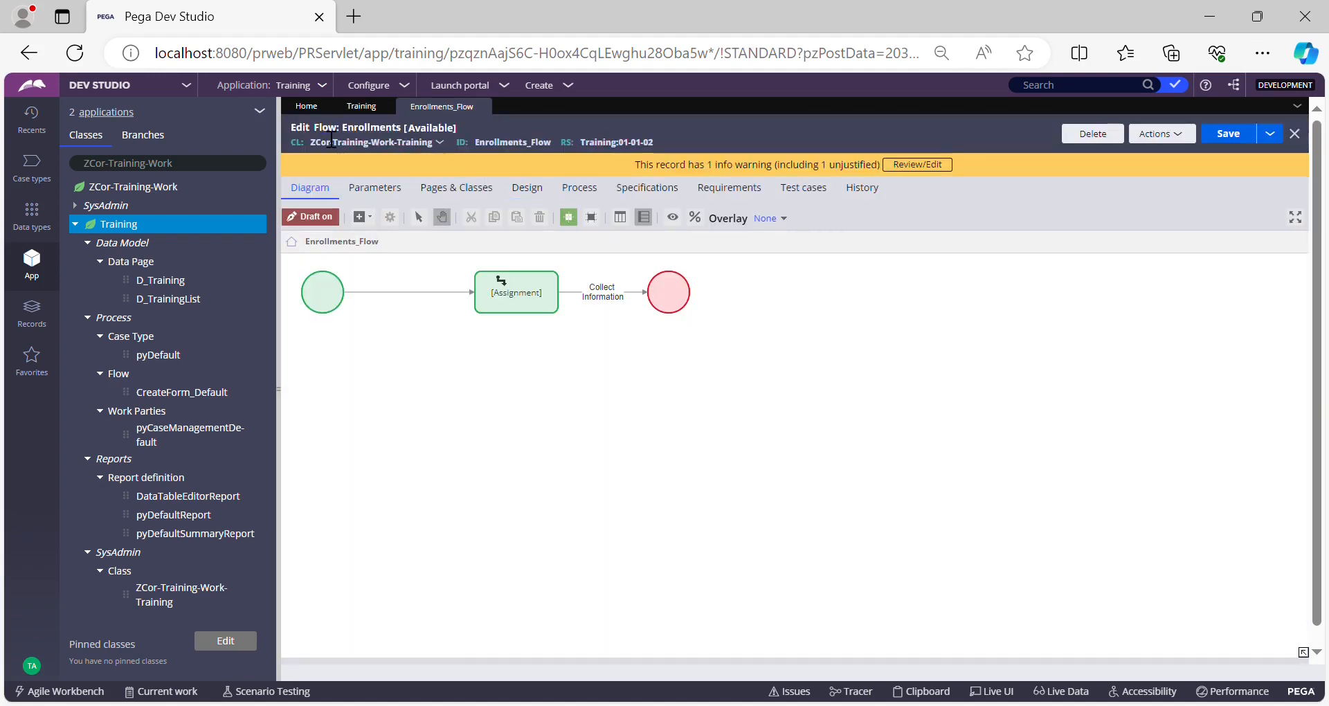
double_click(320, 128)
click(365, 114)
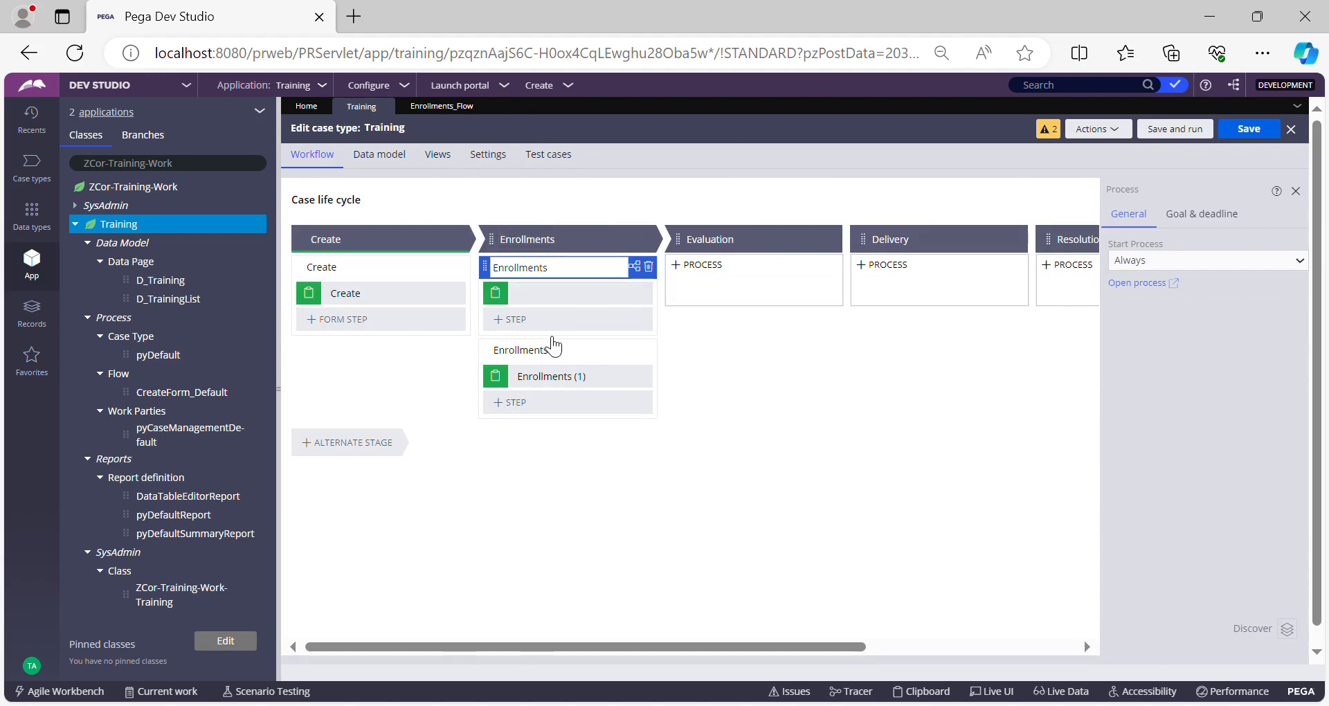
Examine the Enrollments stage's general properties, especially the option for setting the case status on stage entry.
click(1297, 191)
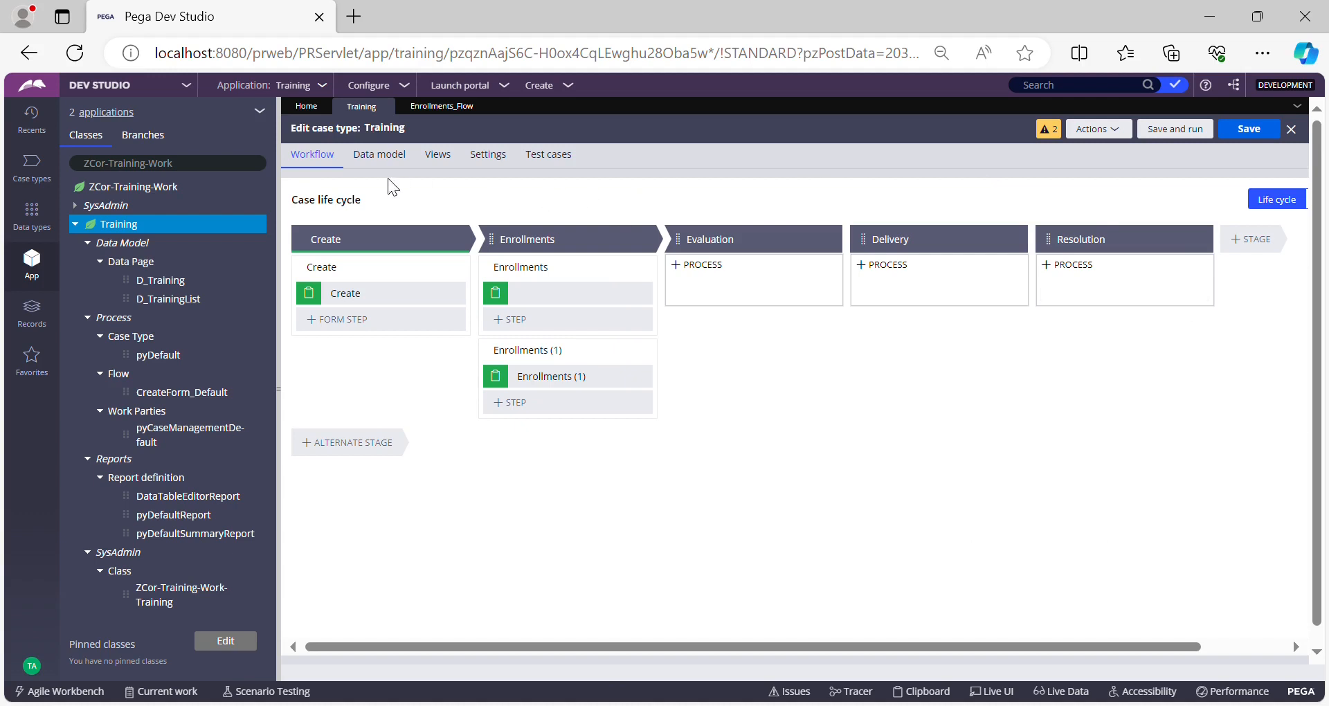
double_click(337, 130)
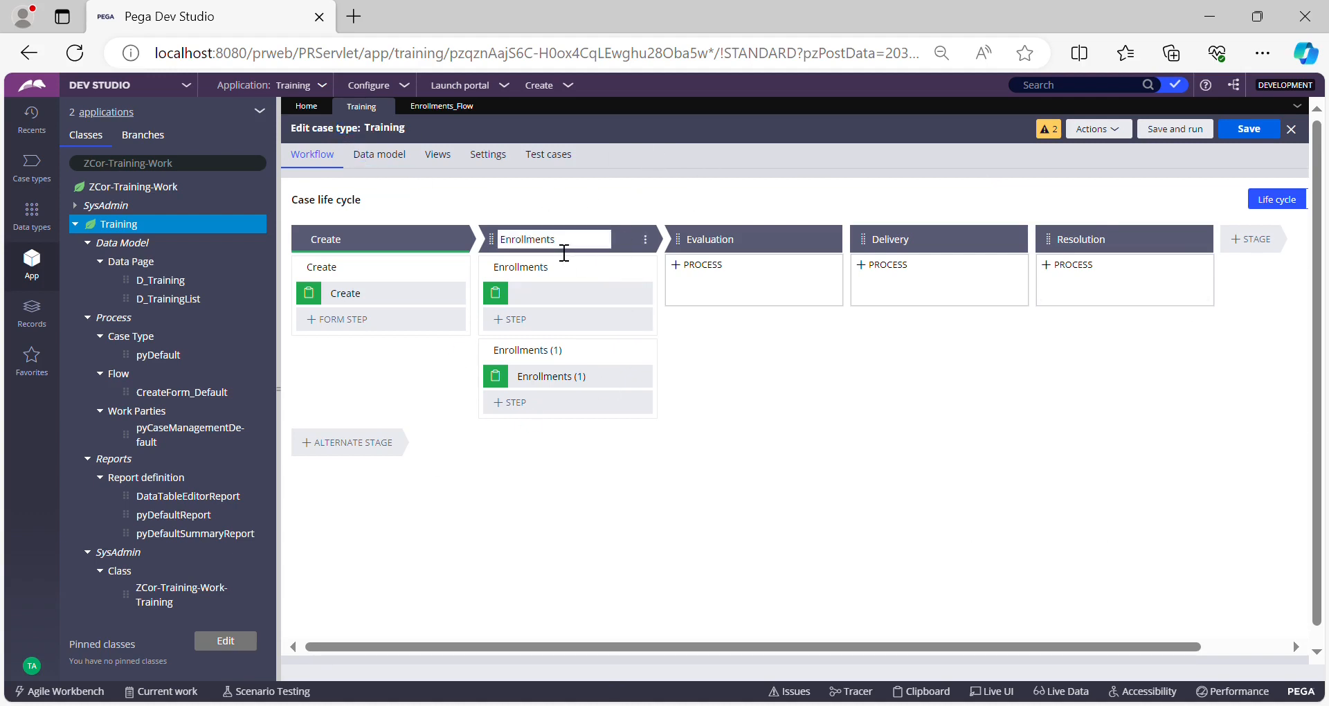
click(564, 250)
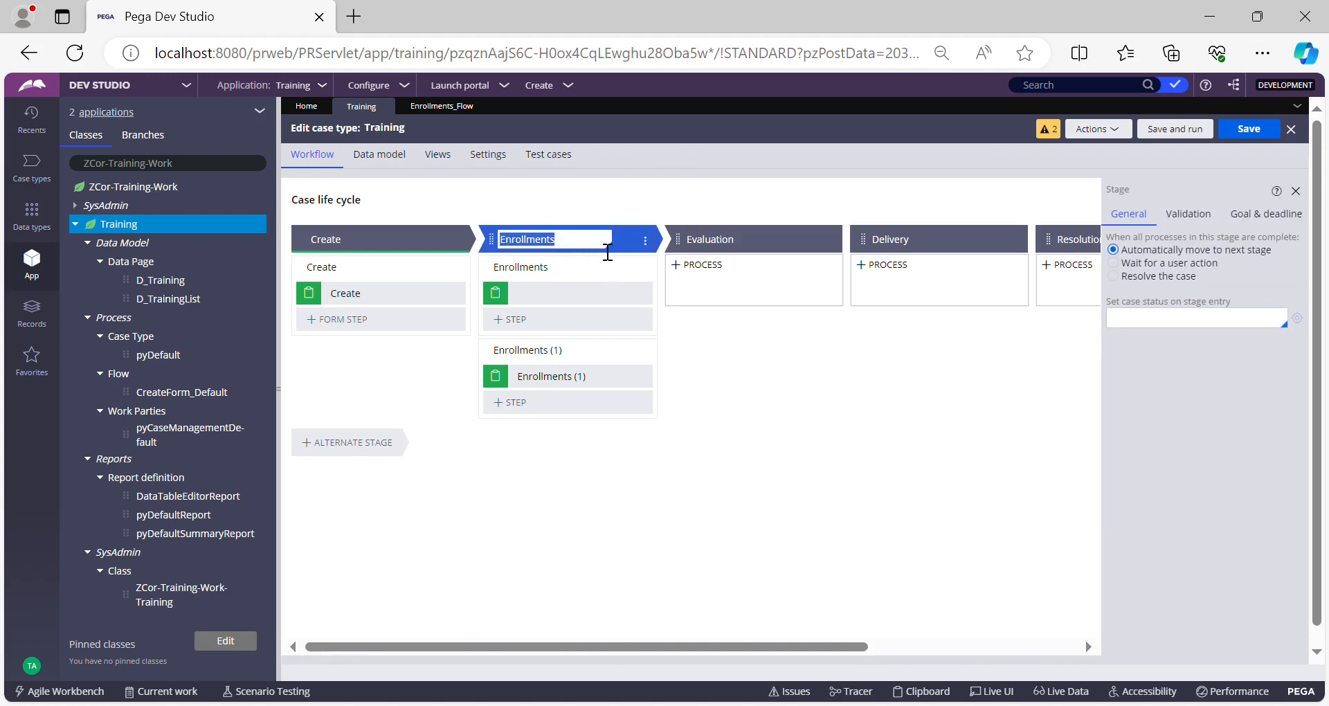
click(1172, 324)
drag(1232, 302, 1108, 306)
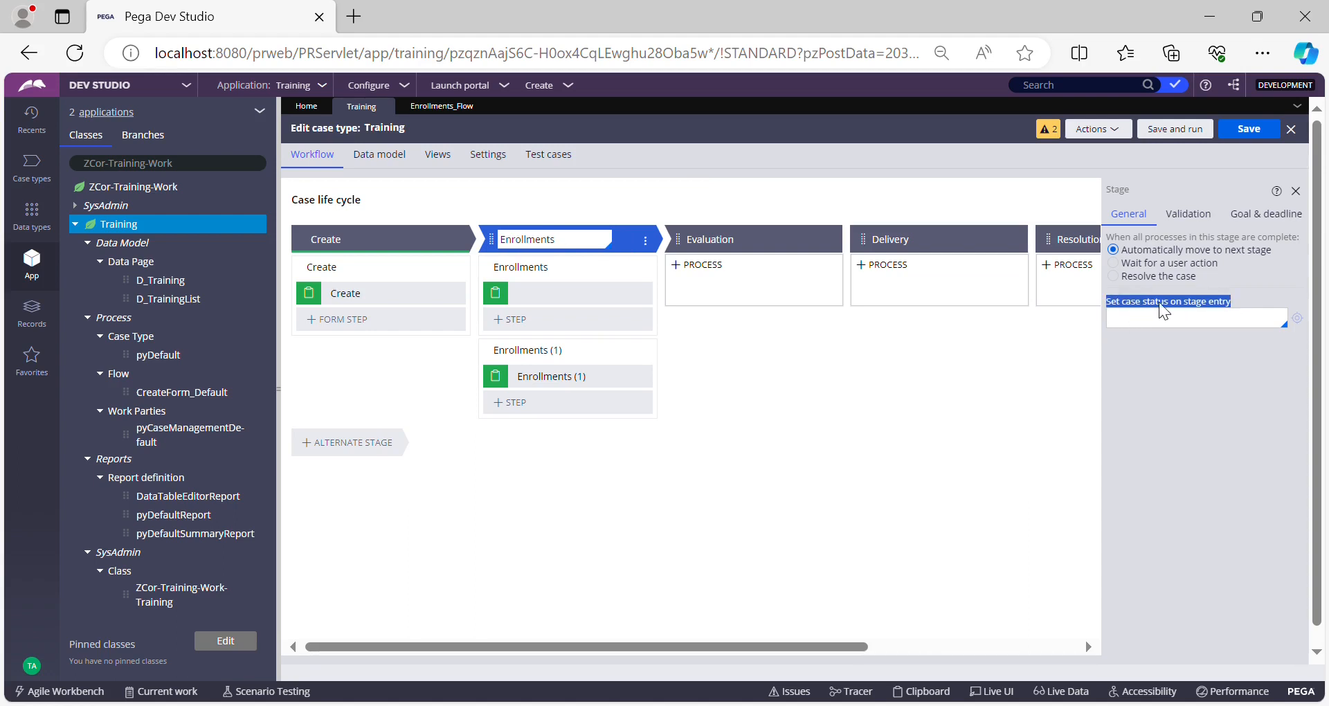
click(1200, 322)
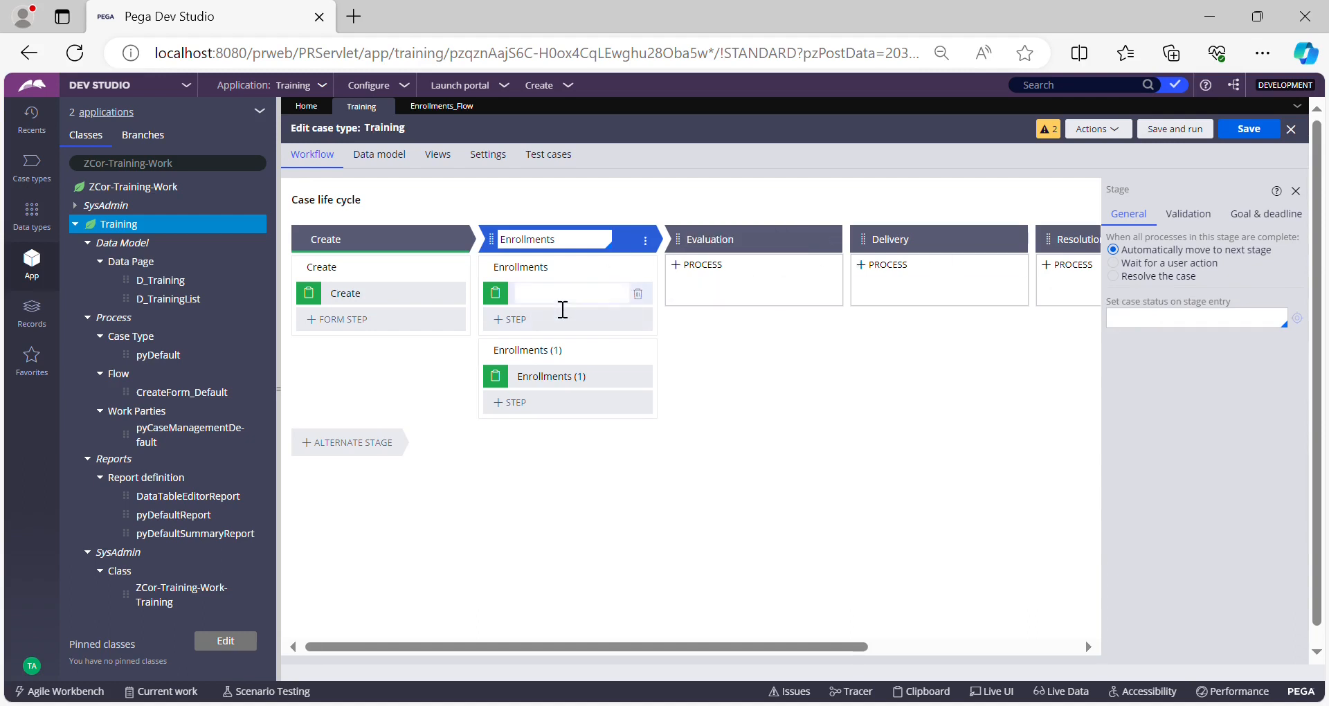
Examine the work status setting in the assignment details of the Enrollments flow's assignment, and close the flow rule.
click(449, 108)
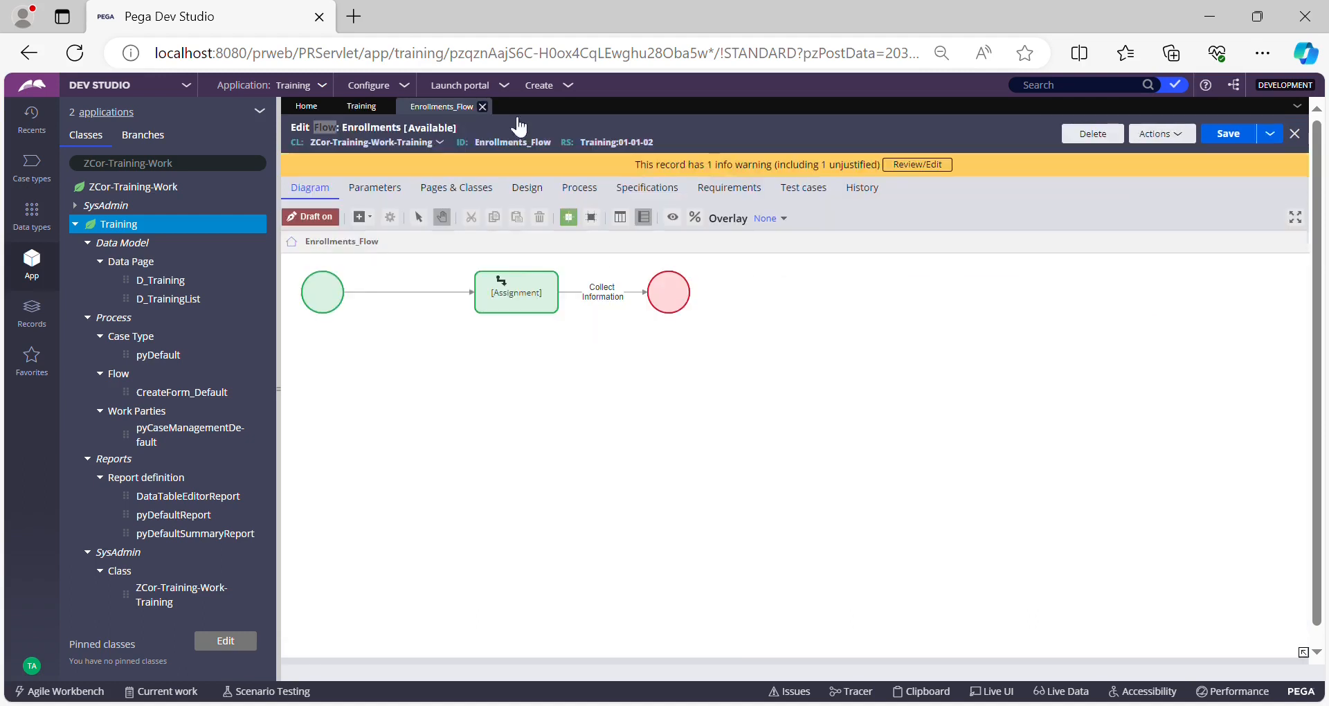
double_click(532, 299)
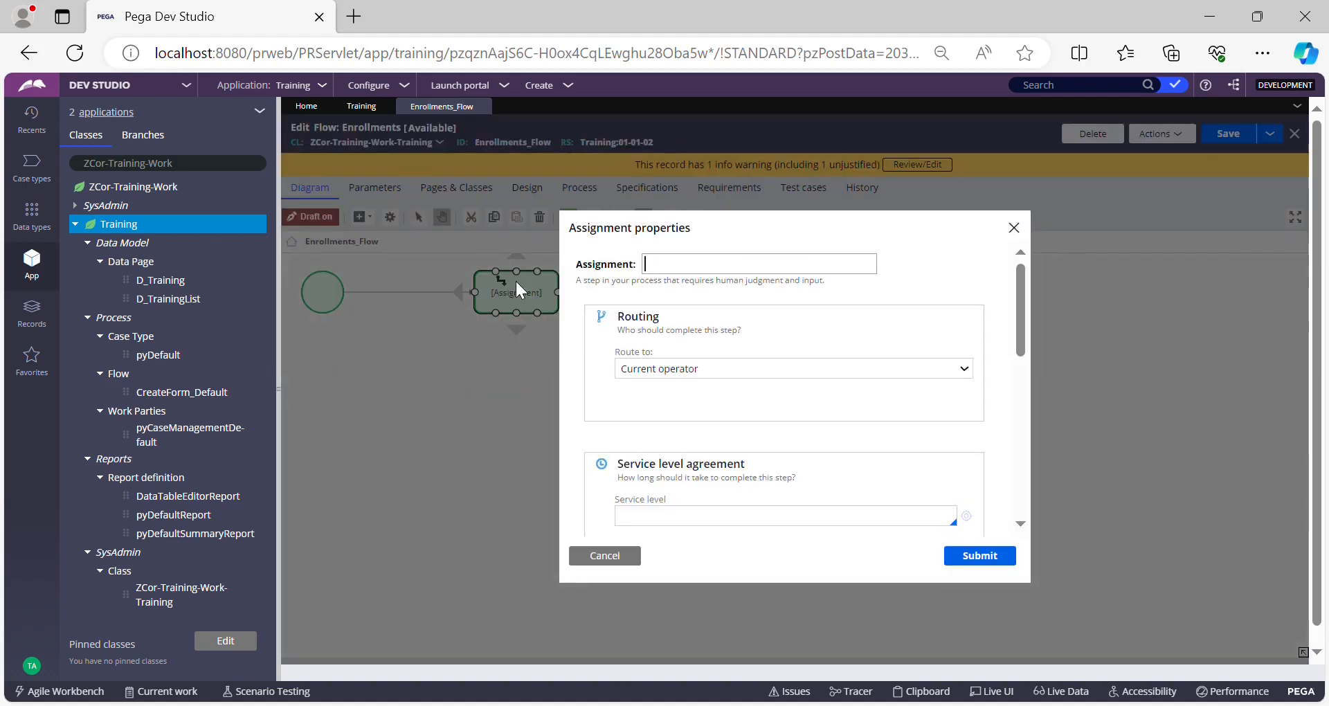
scroll(790, 434, down, 4)
scroll(791, 432, down, 5)
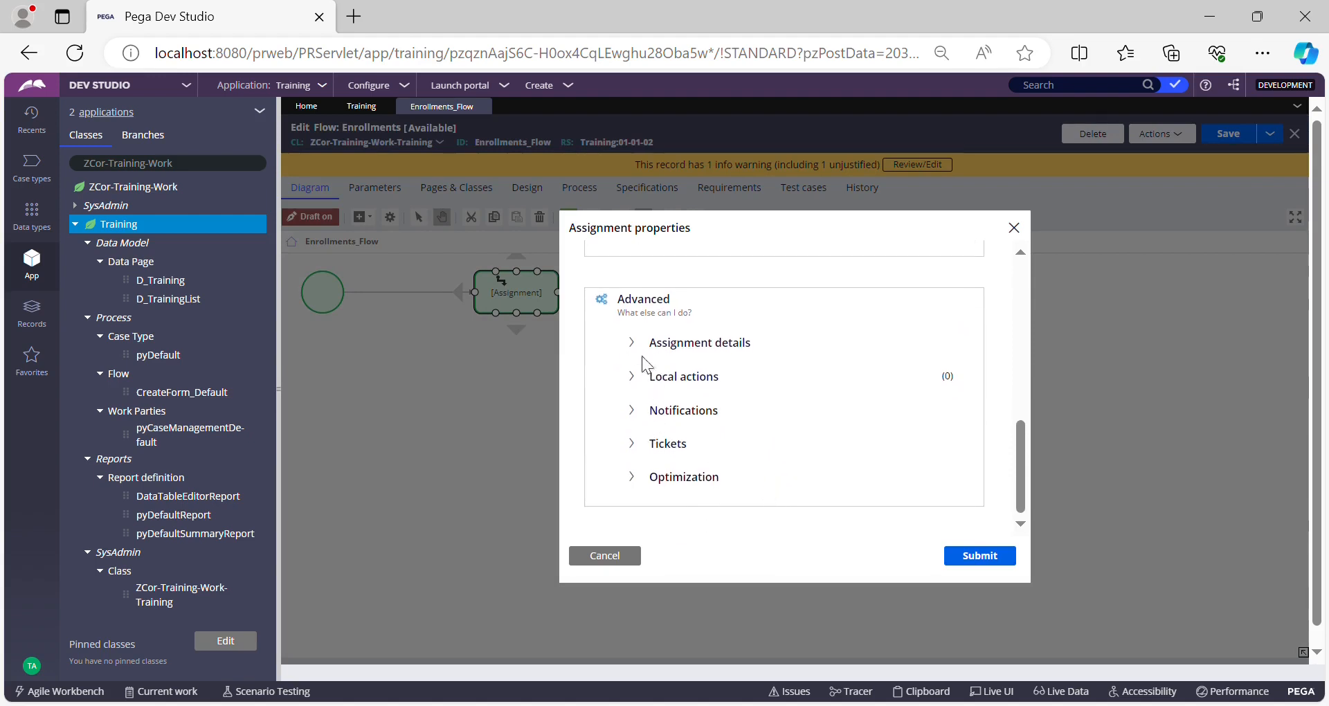
click(637, 344)
scroll(691, 463, down, 1)
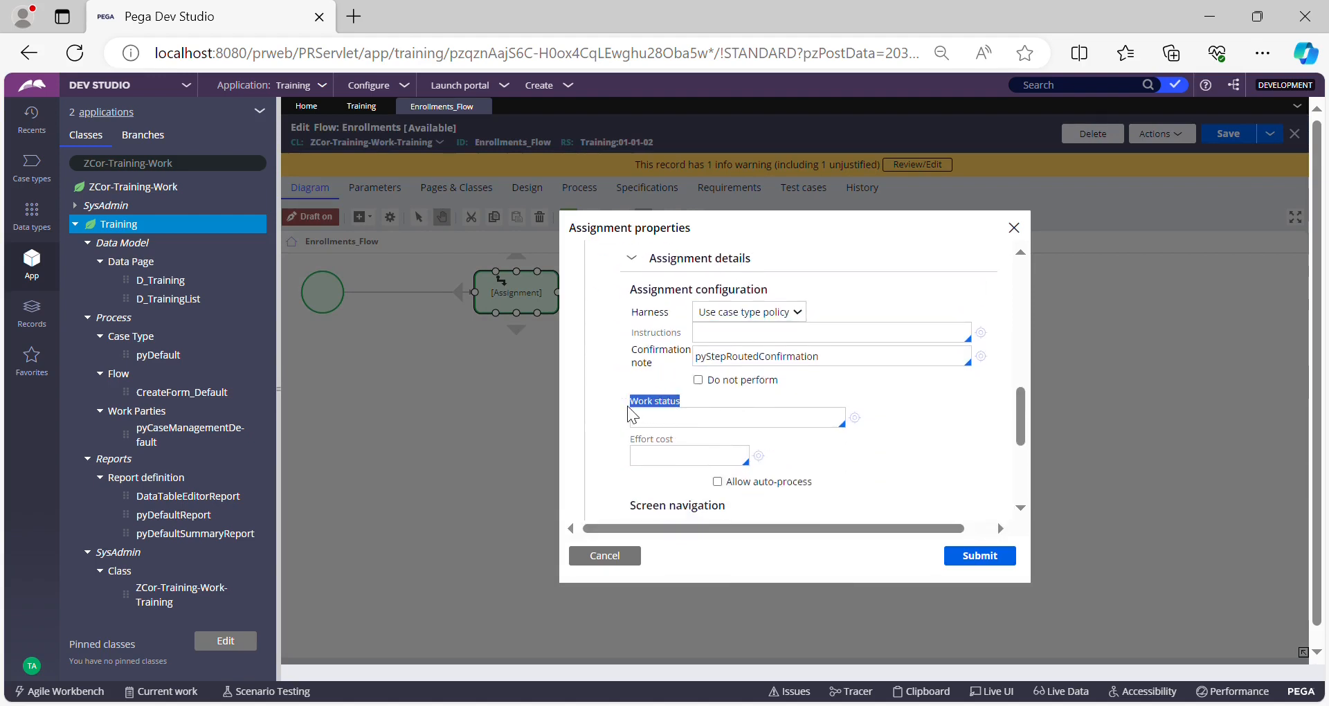
click(677, 424)
click(484, 106)
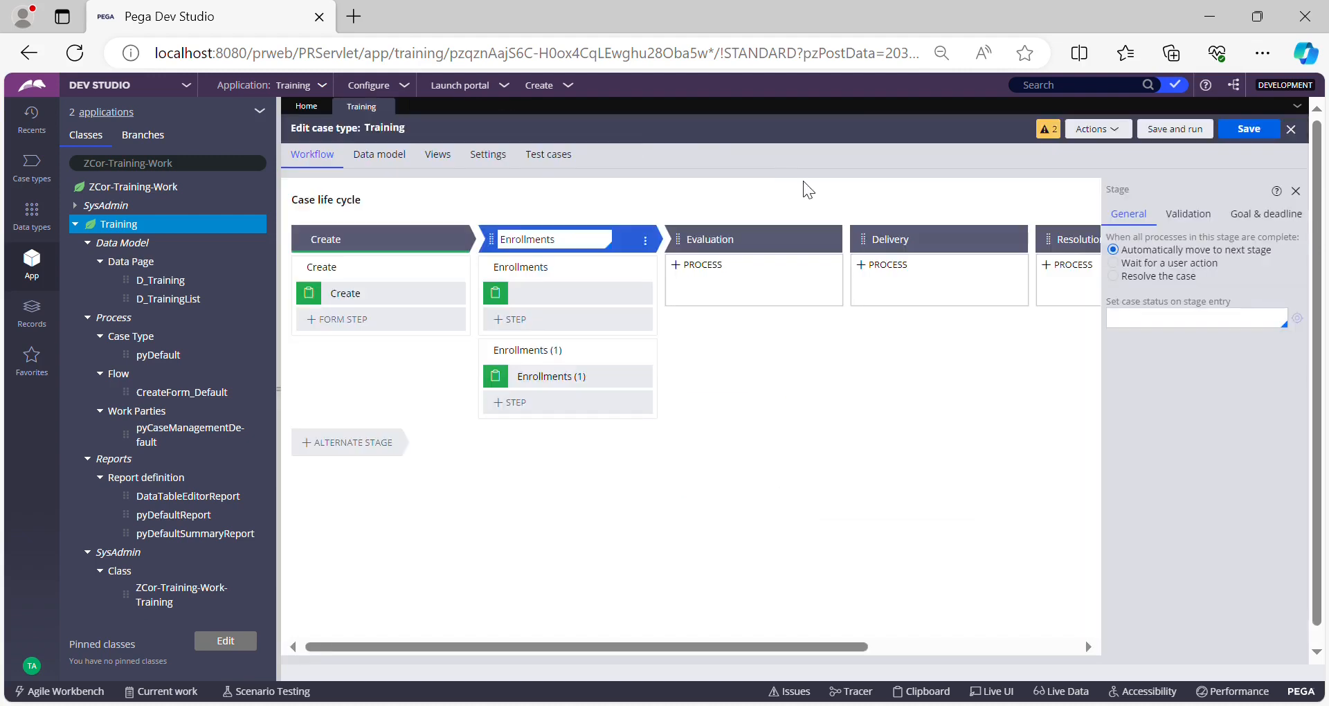
Examine the processes and automations available as further steps for the first Enrollments process, without adding one.
click(504, 320)
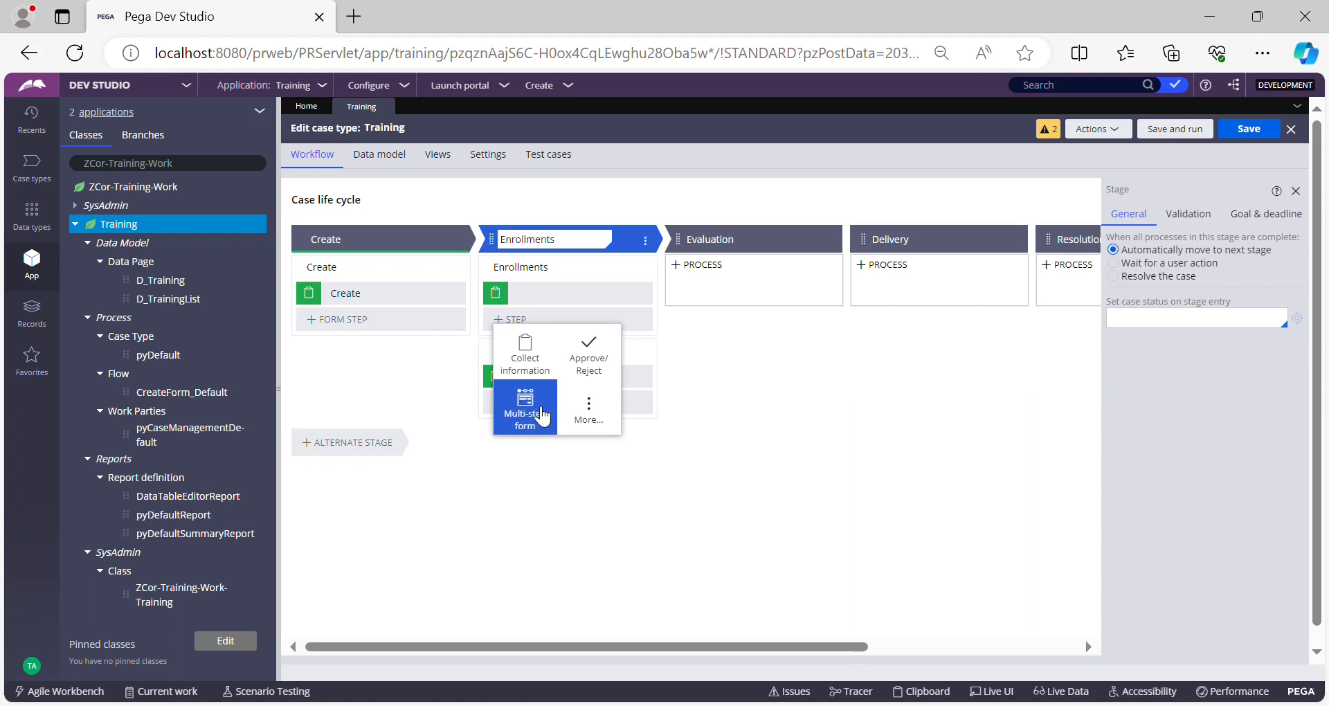
click(604, 417)
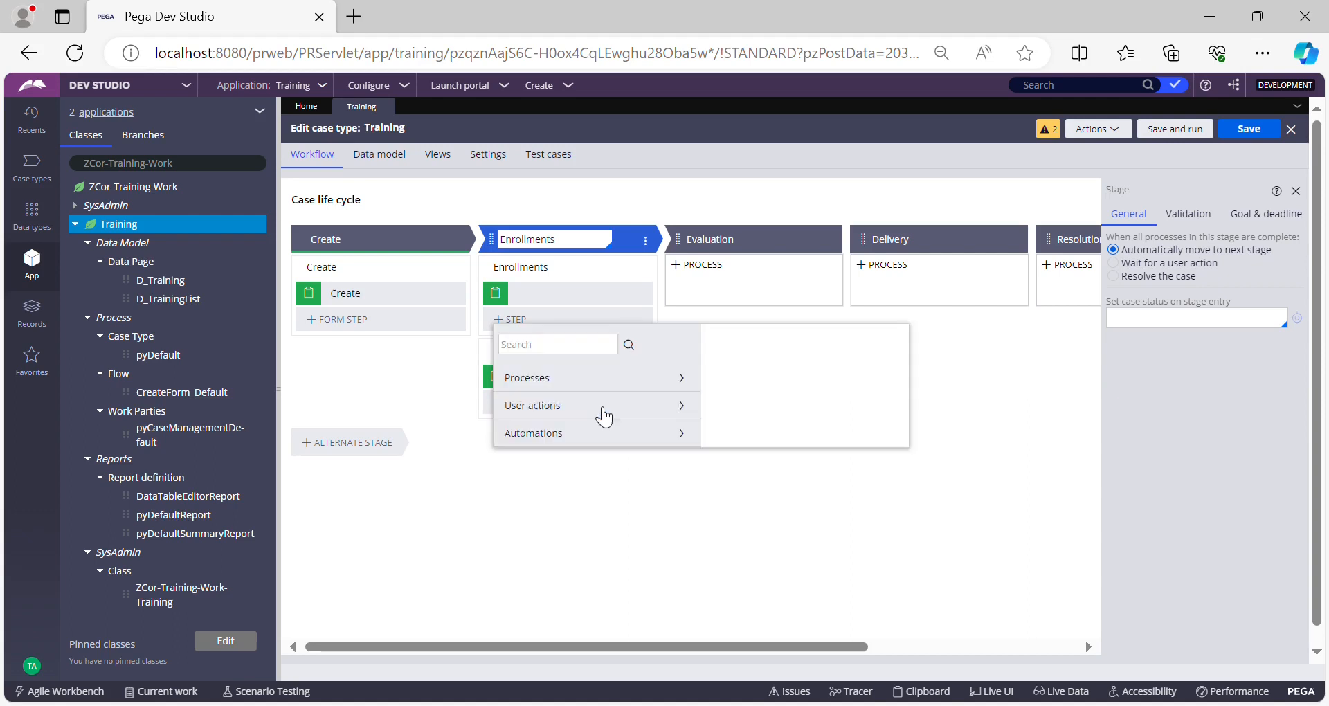
click(687, 380)
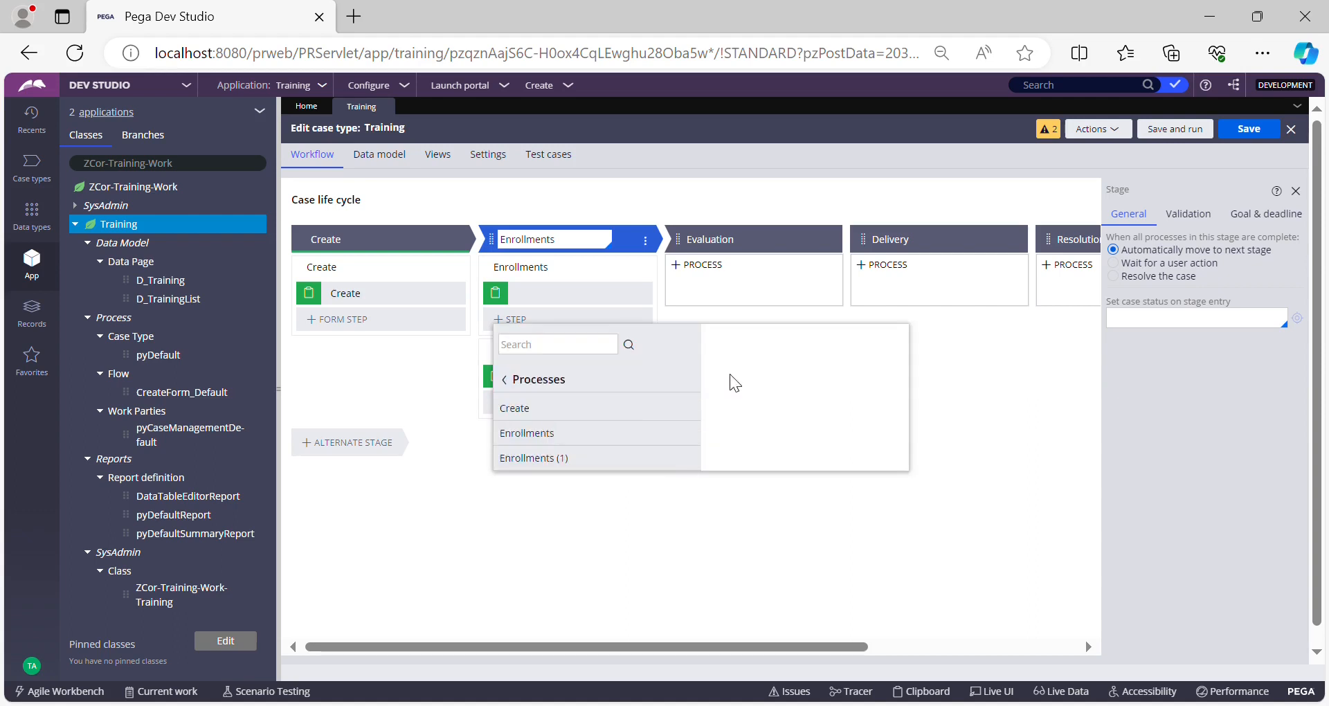
click(528, 364)
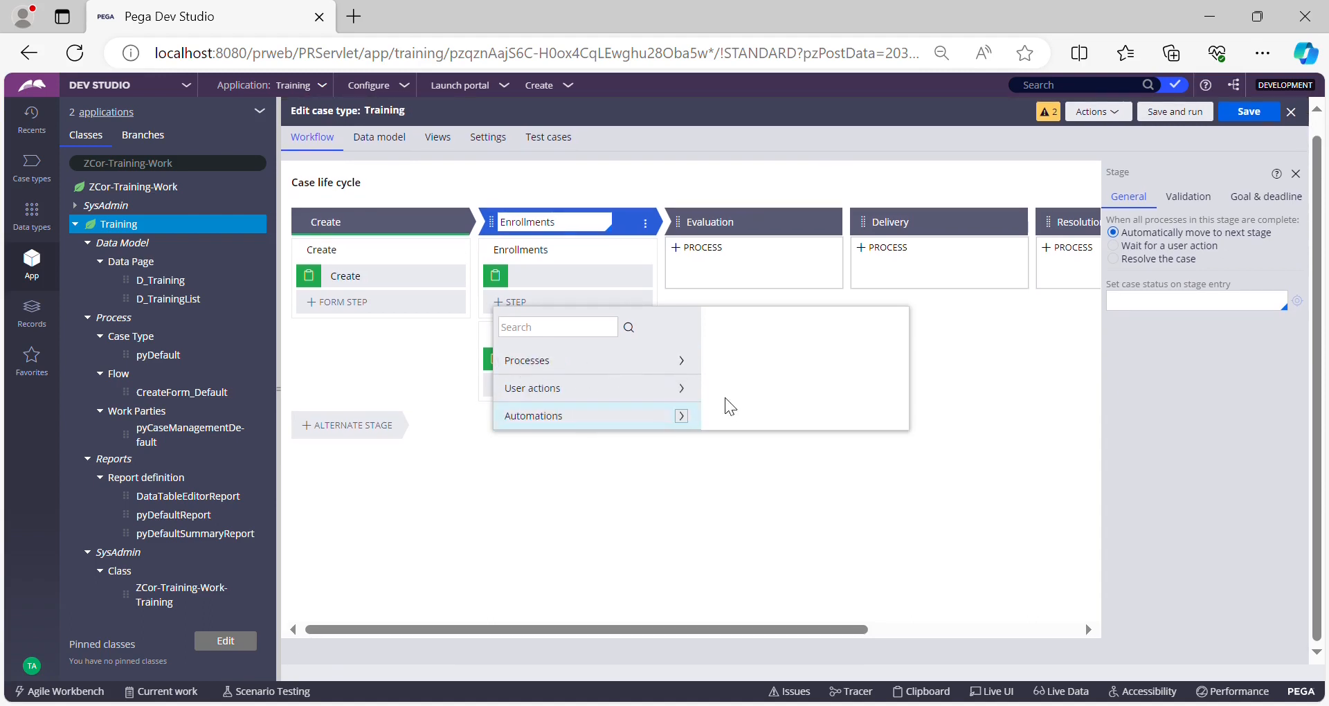
click(650, 417)
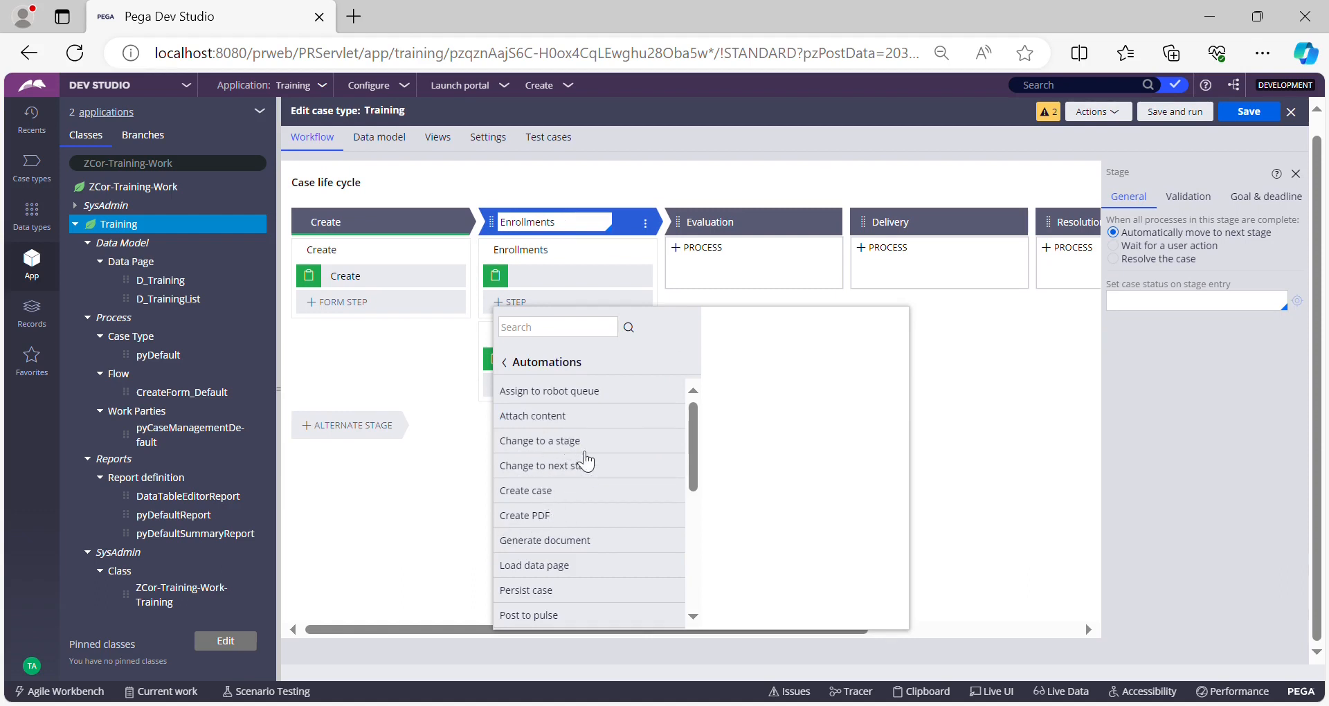
scroll(575, 509, down, 1)
scroll(573, 516, down, 5)
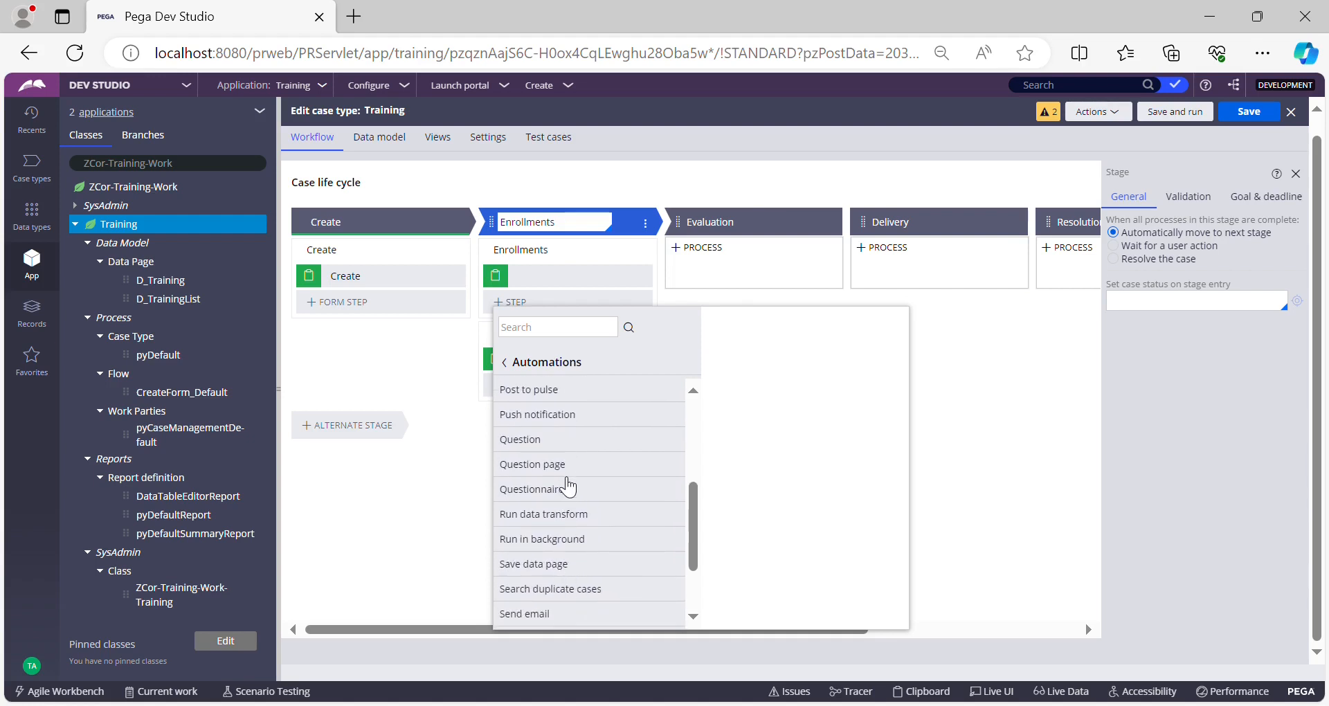
scroll(564, 571, down, 2)
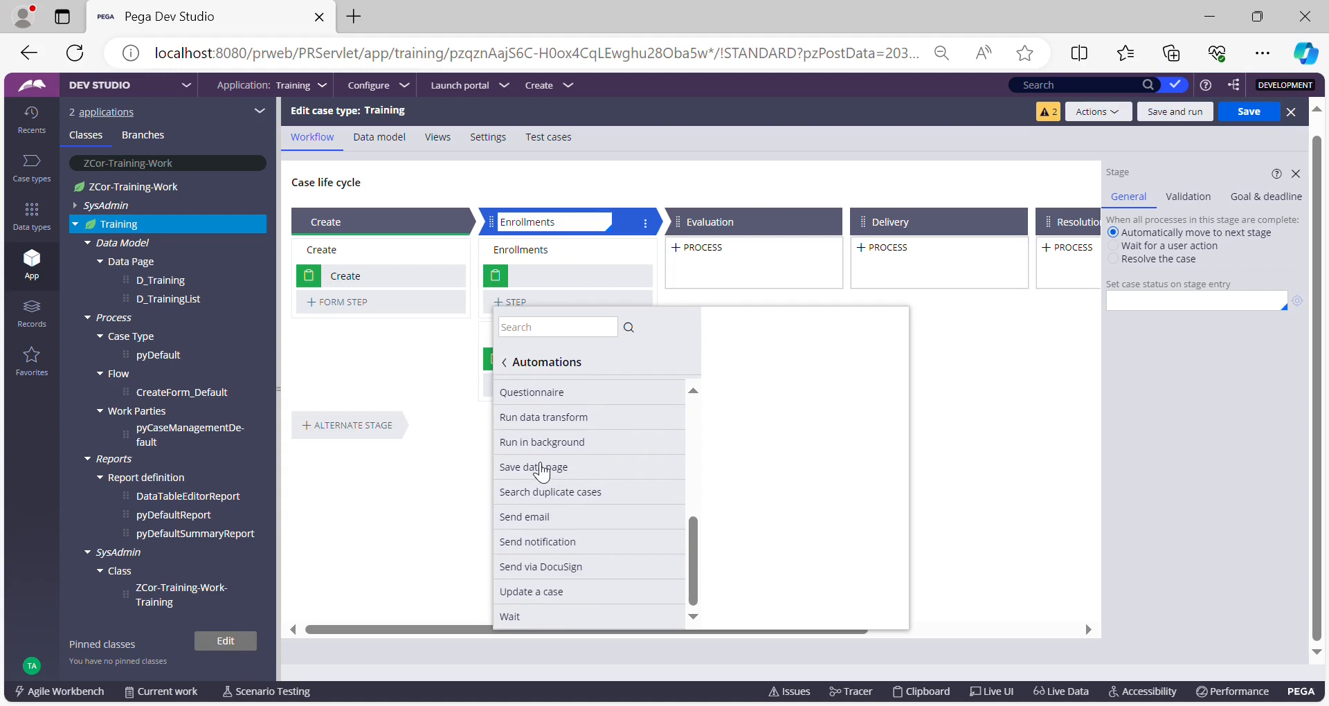
scroll(543, 476, up, 3)
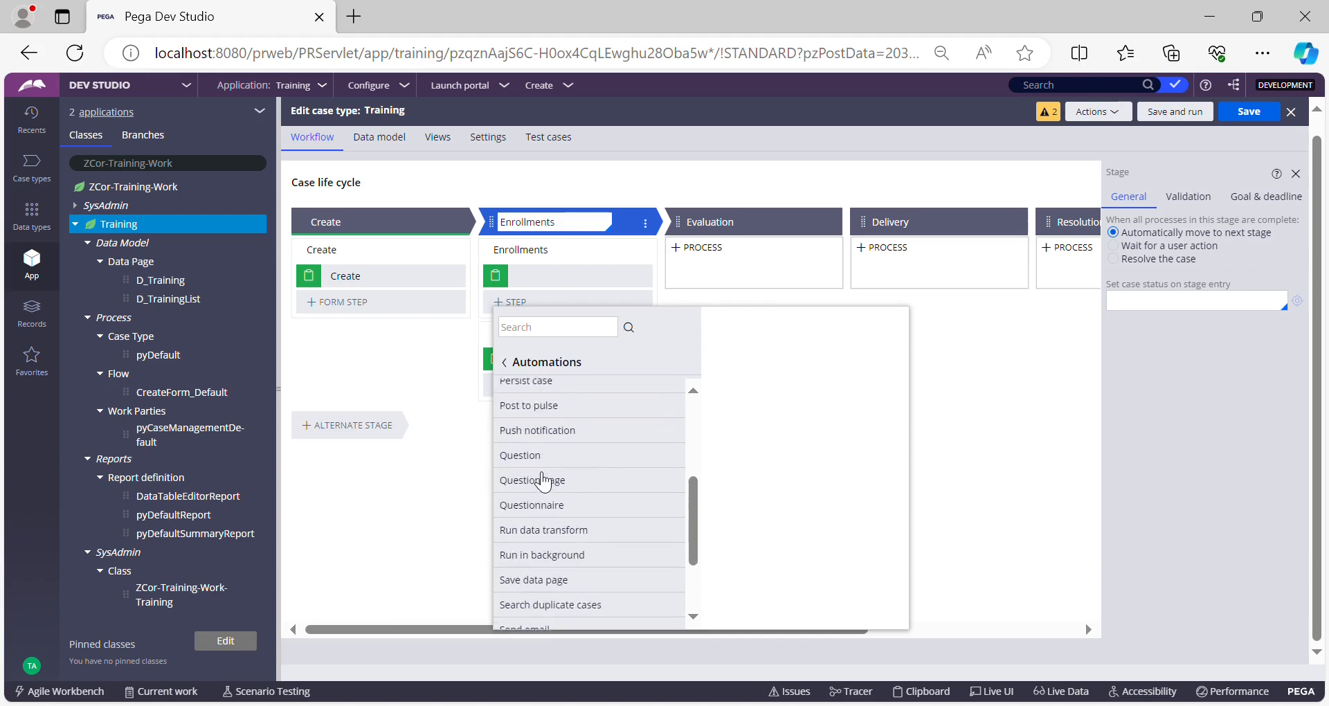
scroll(544, 476, up, 3)
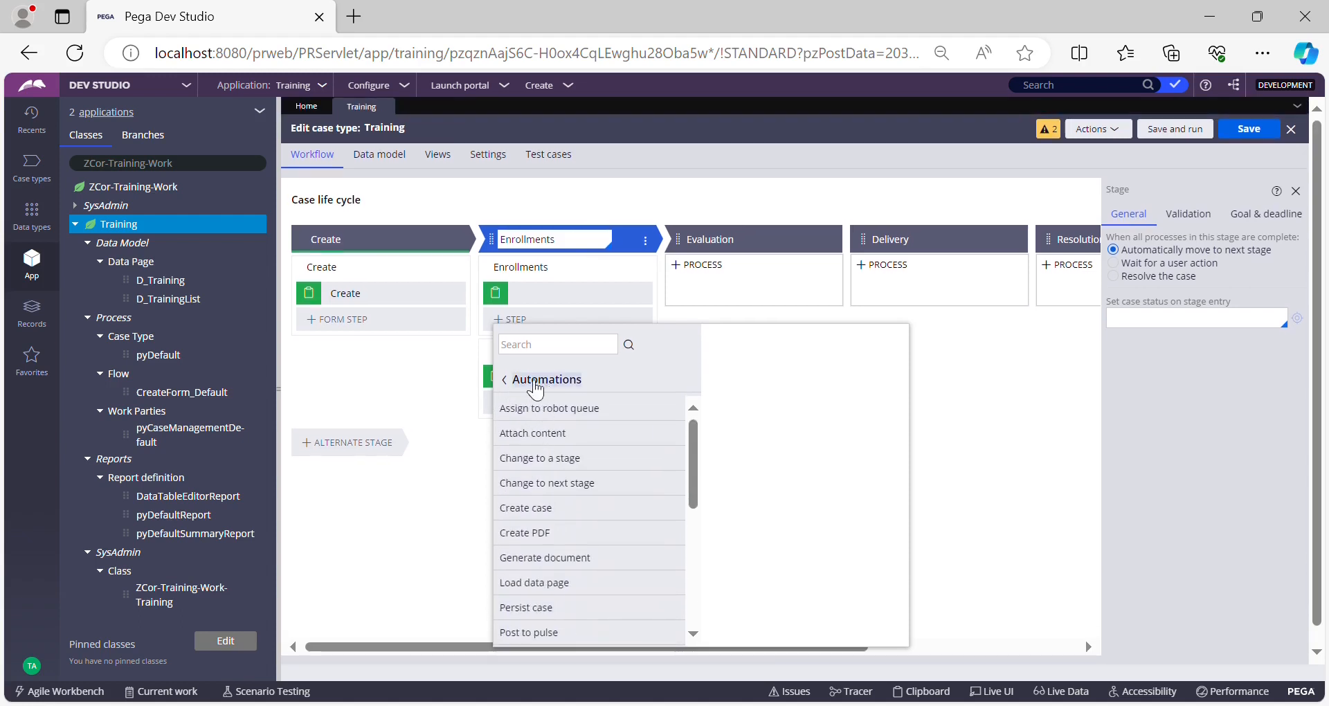
scroll(543, 490, down, 5)
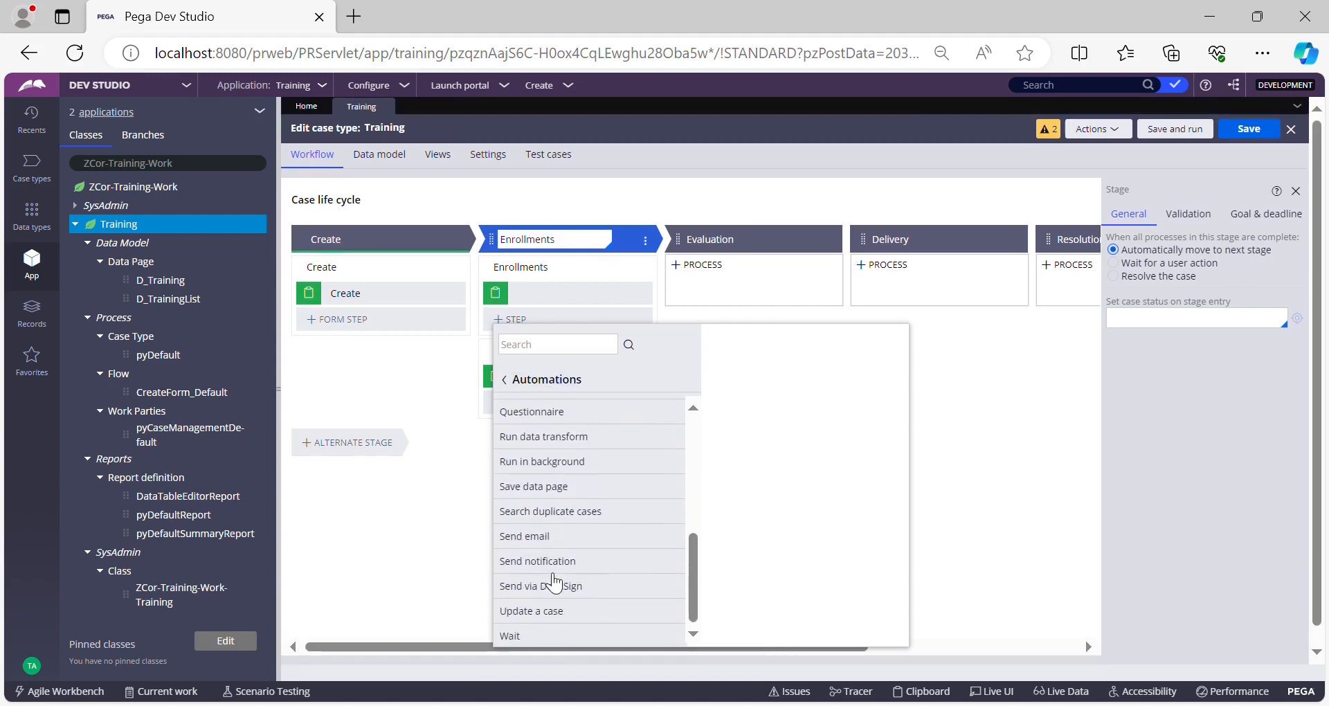
click(506, 381)
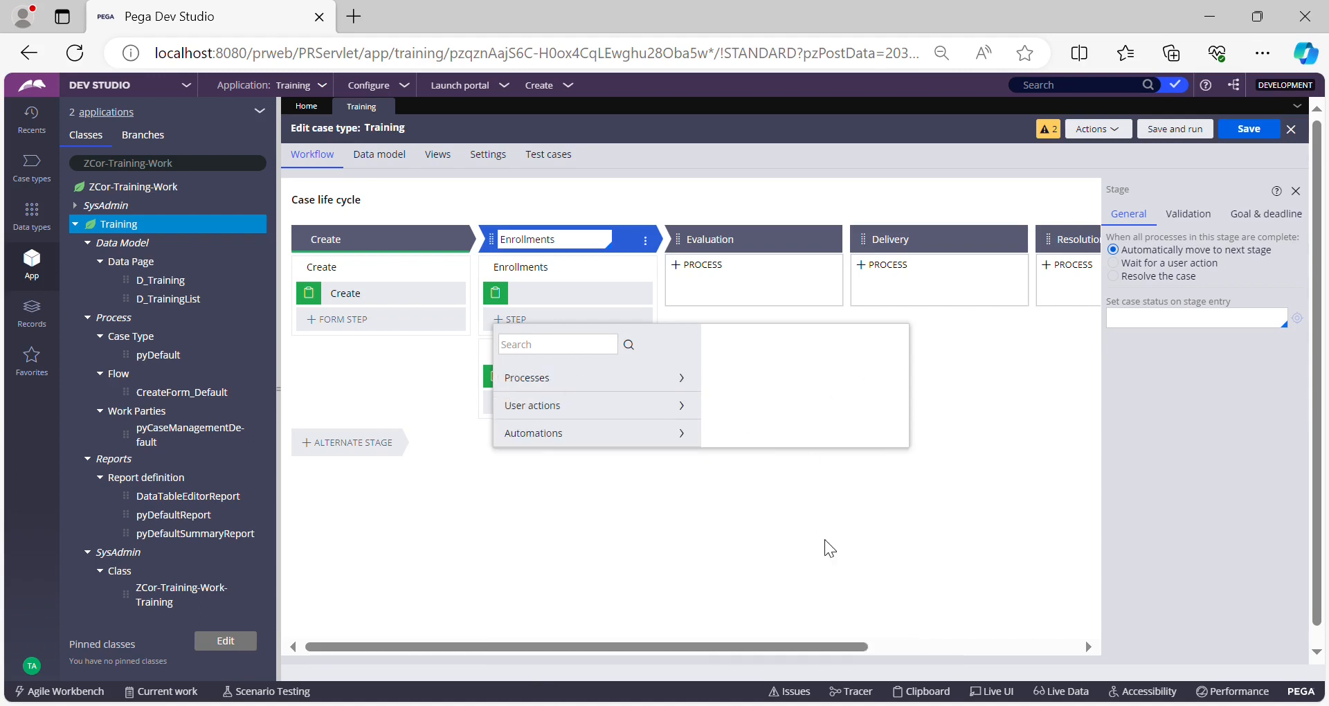
click(833, 513)
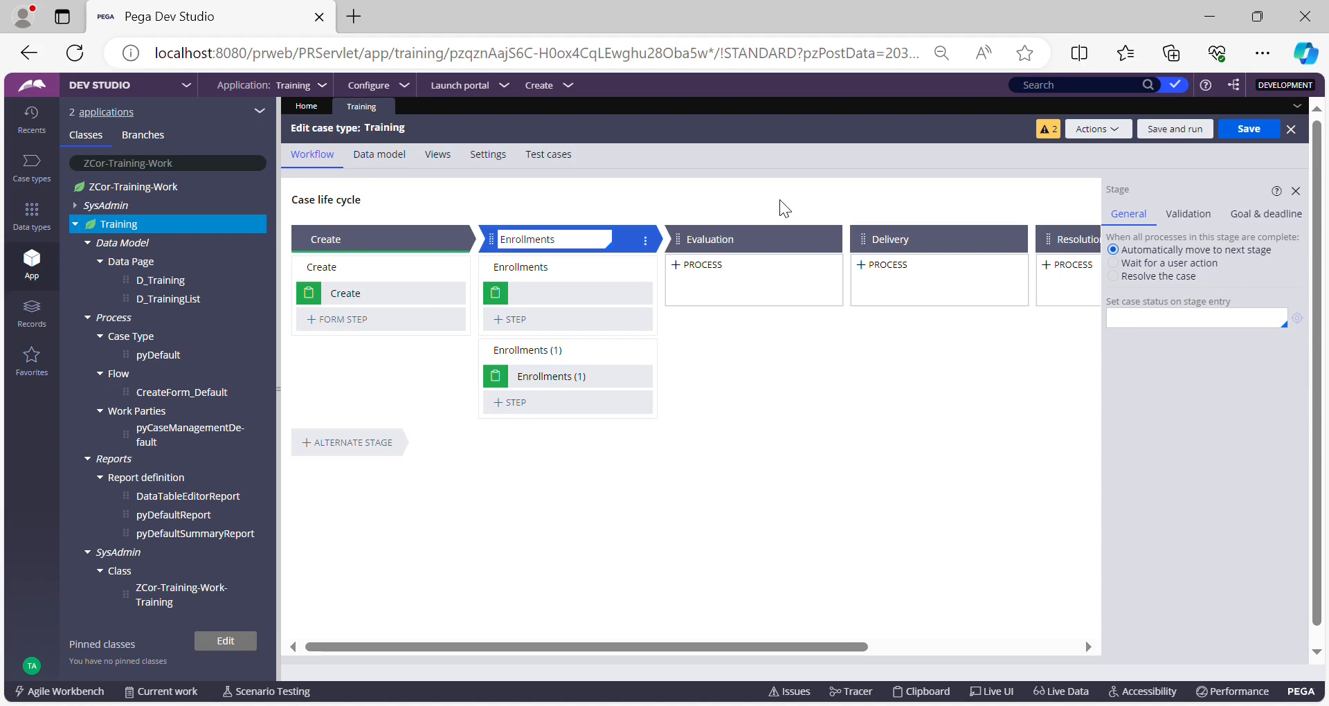
Open the Training case type's general settings.
drag(314, 132, 360, 135)
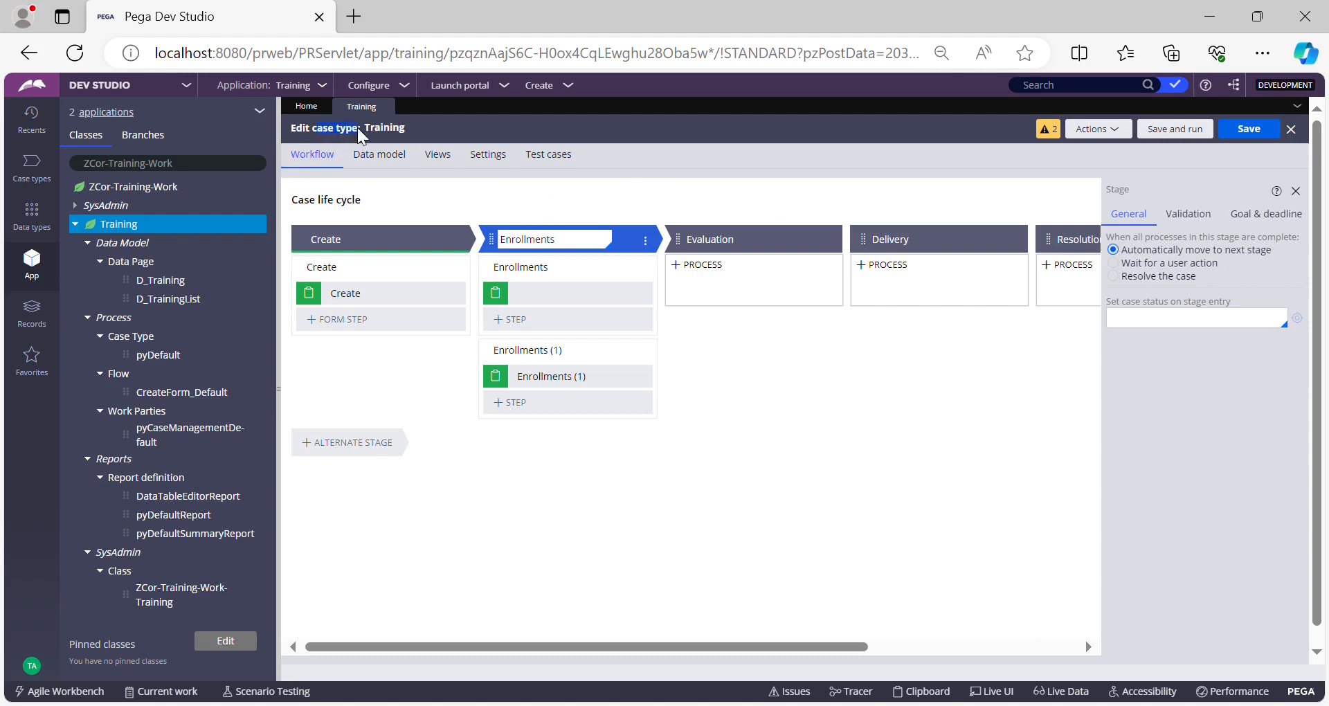
click(680, 145)
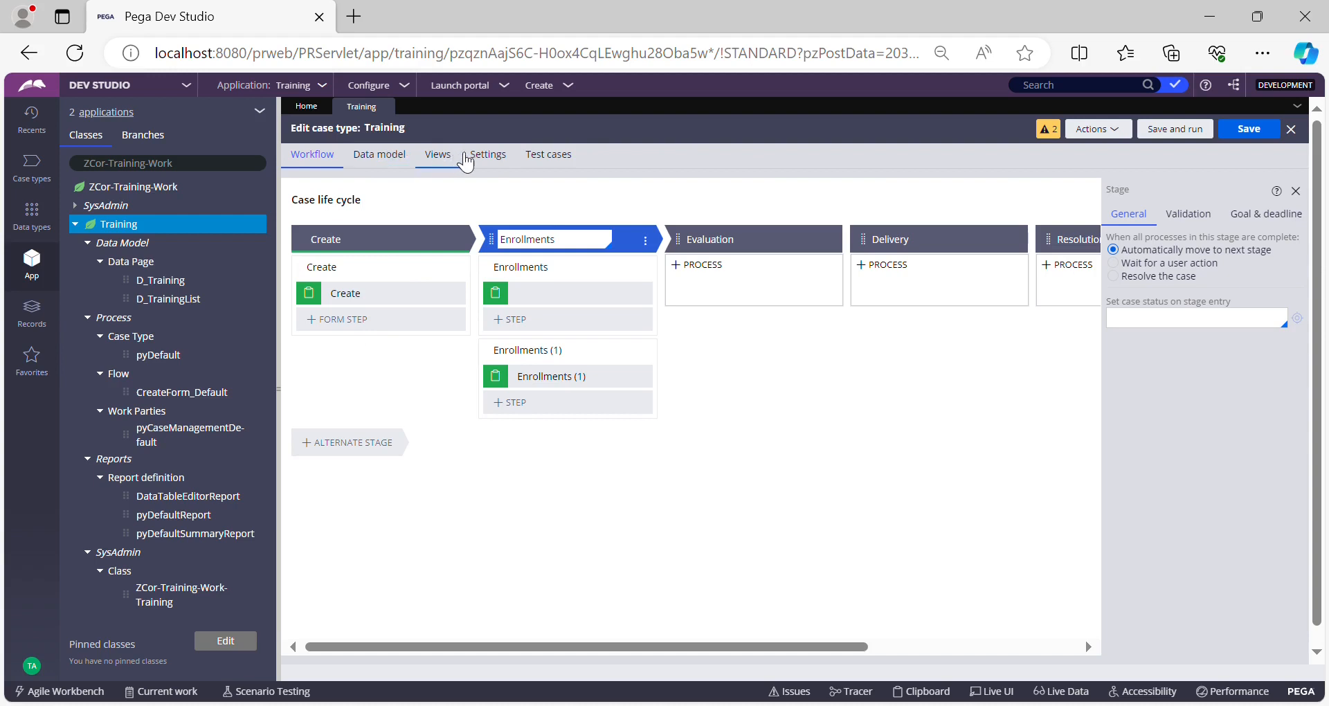
click(488, 156)
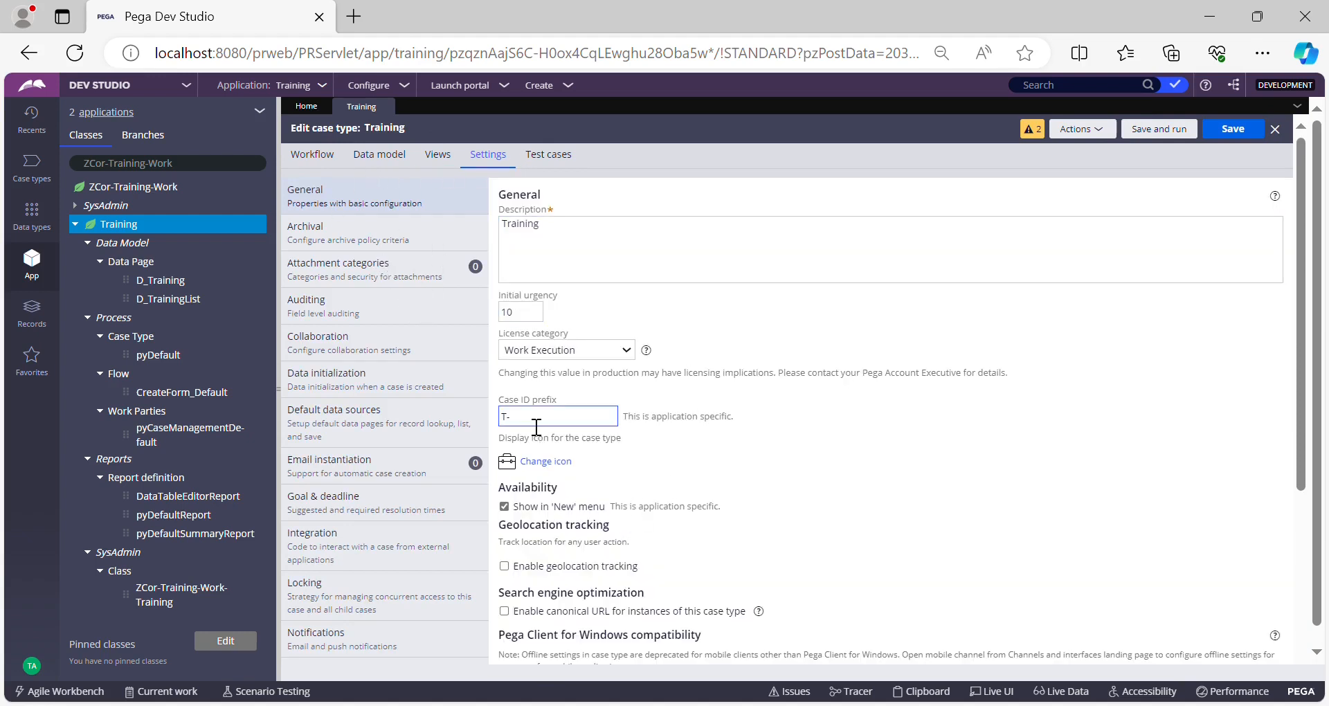
Examine the case ID prefix in the Training case type's general settings.
drag(536, 425, 510, 427)
mouse_move(512, 404)
mouse_down()
mouse_move(551, 404)
mouse_move(506, 424)
mouse_up()
double_click(530, 426)
click(530, 424)
double_click(516, 424)
key(BackSpace)
Examine the participant roles defined in the Training case type's settings.
scroll(349, 504, down, 2)
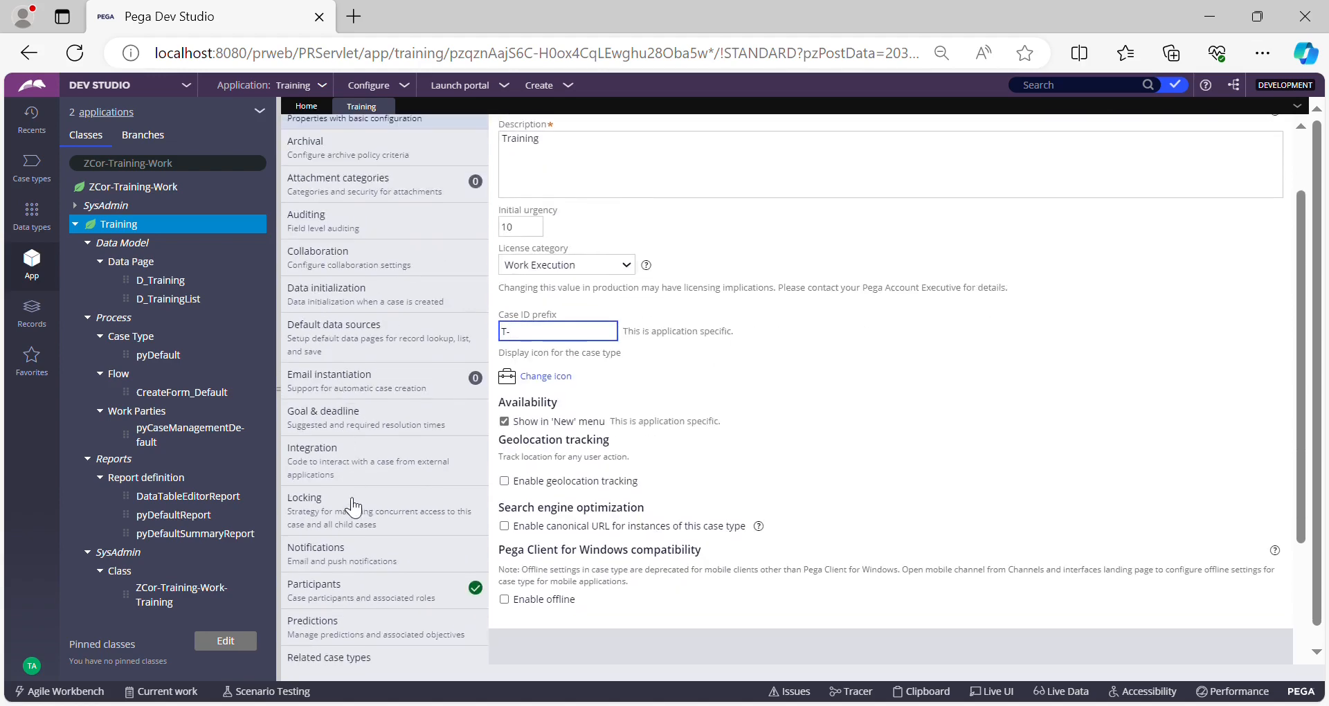
click(332, 514)
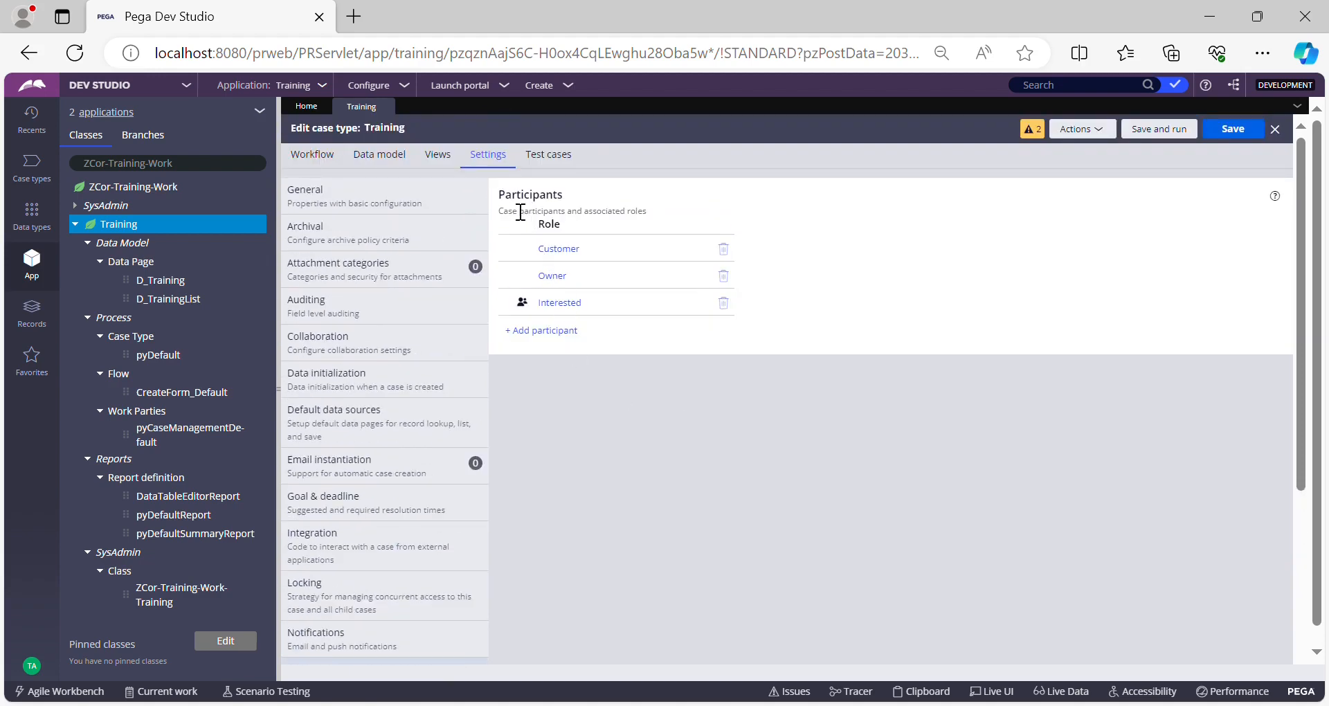
drag(504, 195, 563, 195)
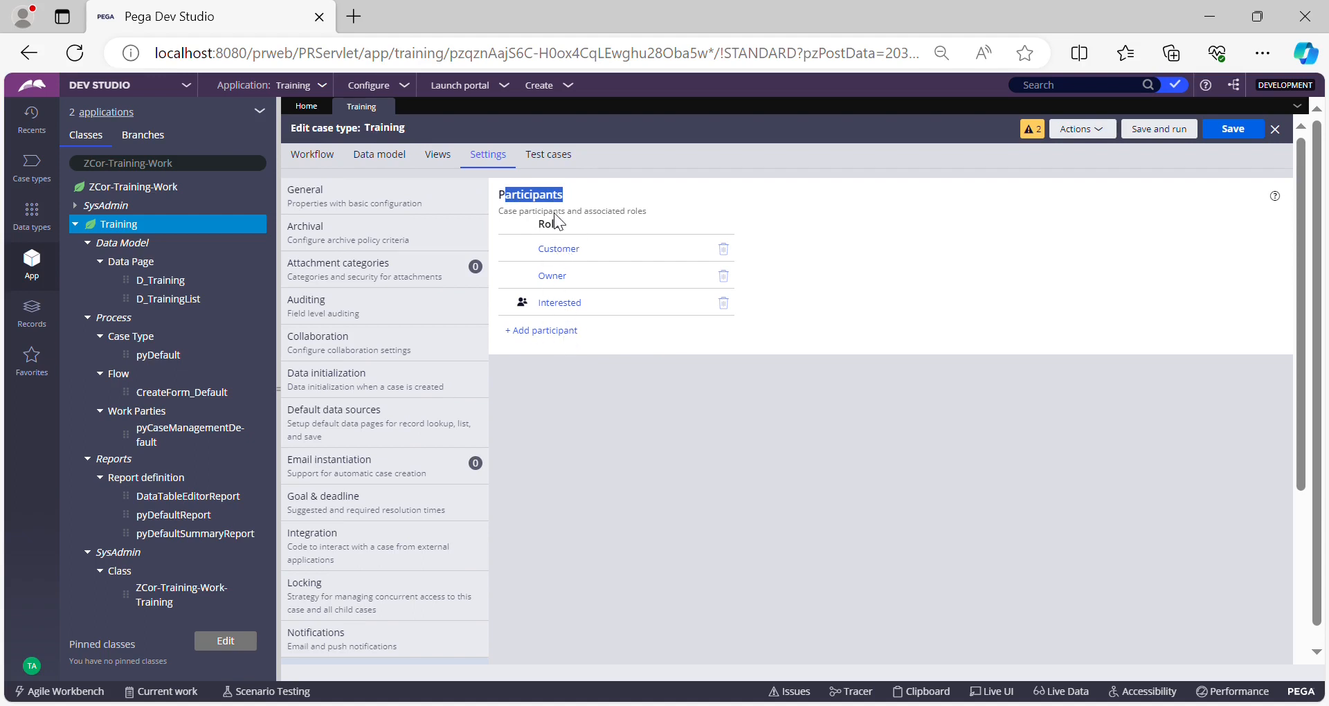
click(733, 199)
drag(499, 195, 566, 201)
Examine the case type's locking settings, including the access strategy and time-out value.
scroll(410, 453, down, 5)
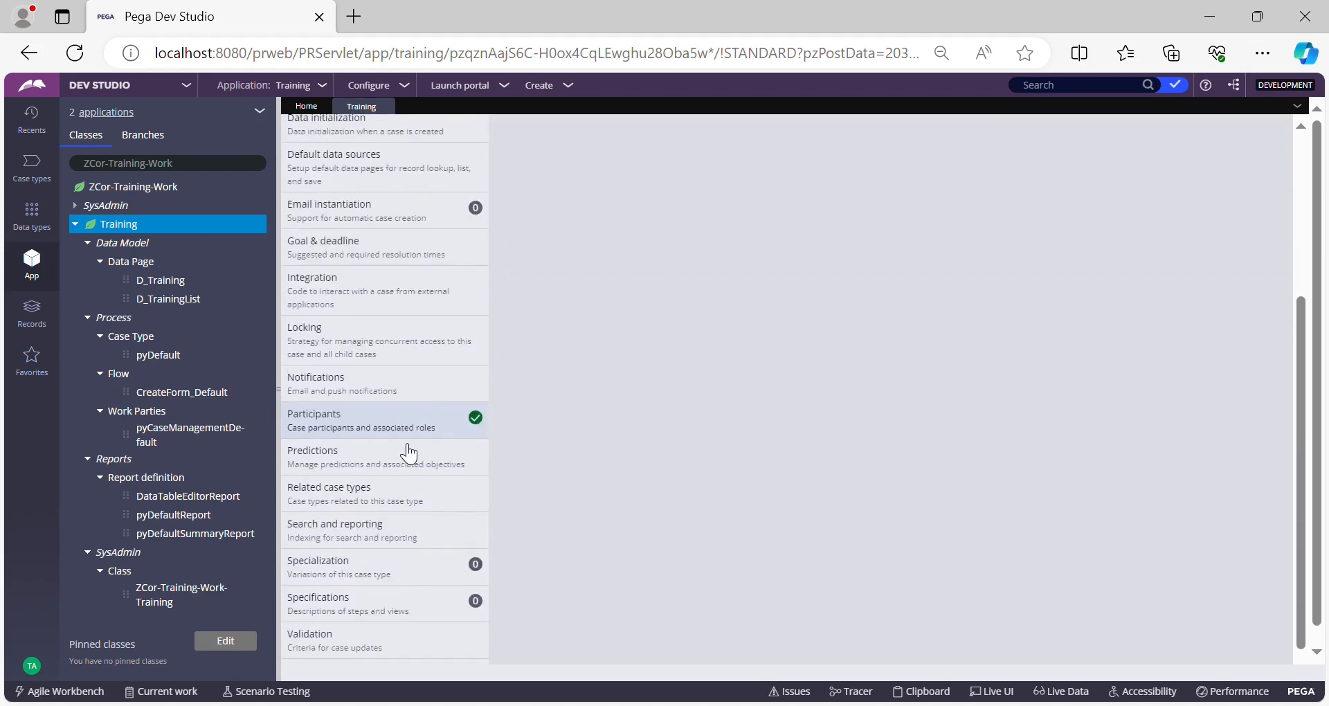
scroll(362, 519, up, 1)
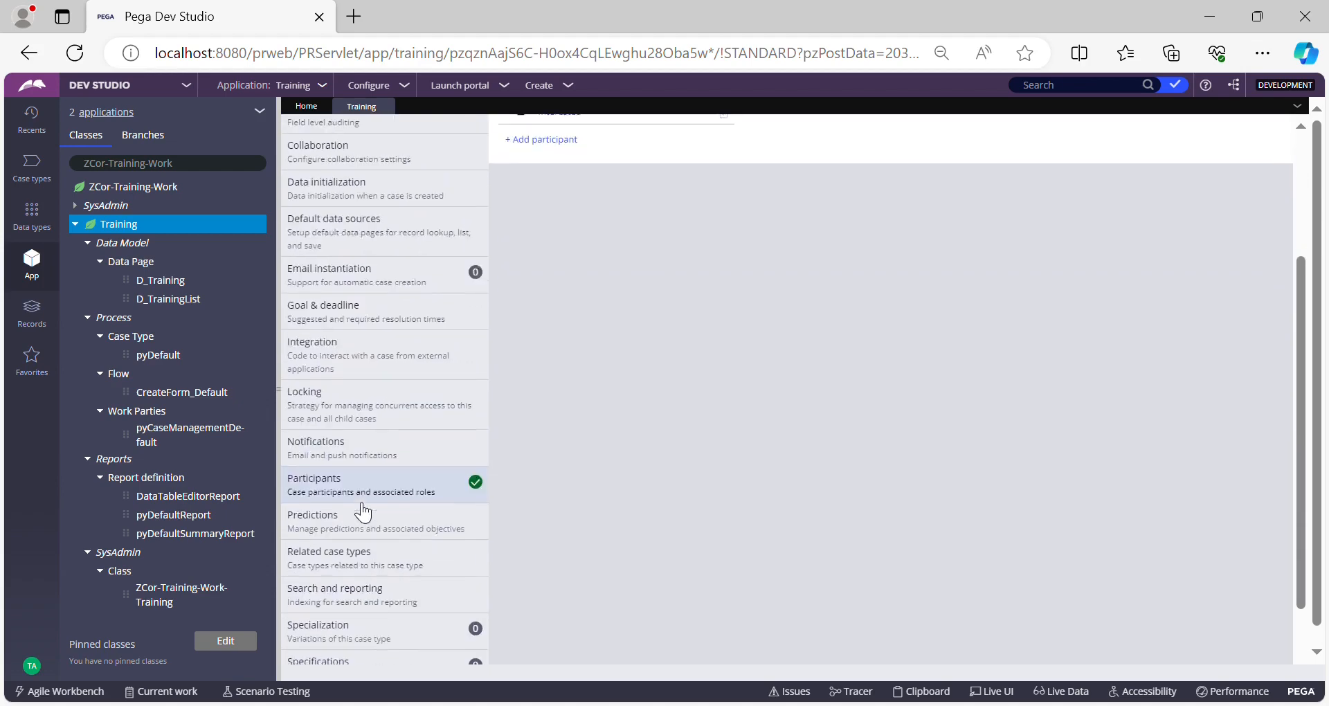
click(353, 409)
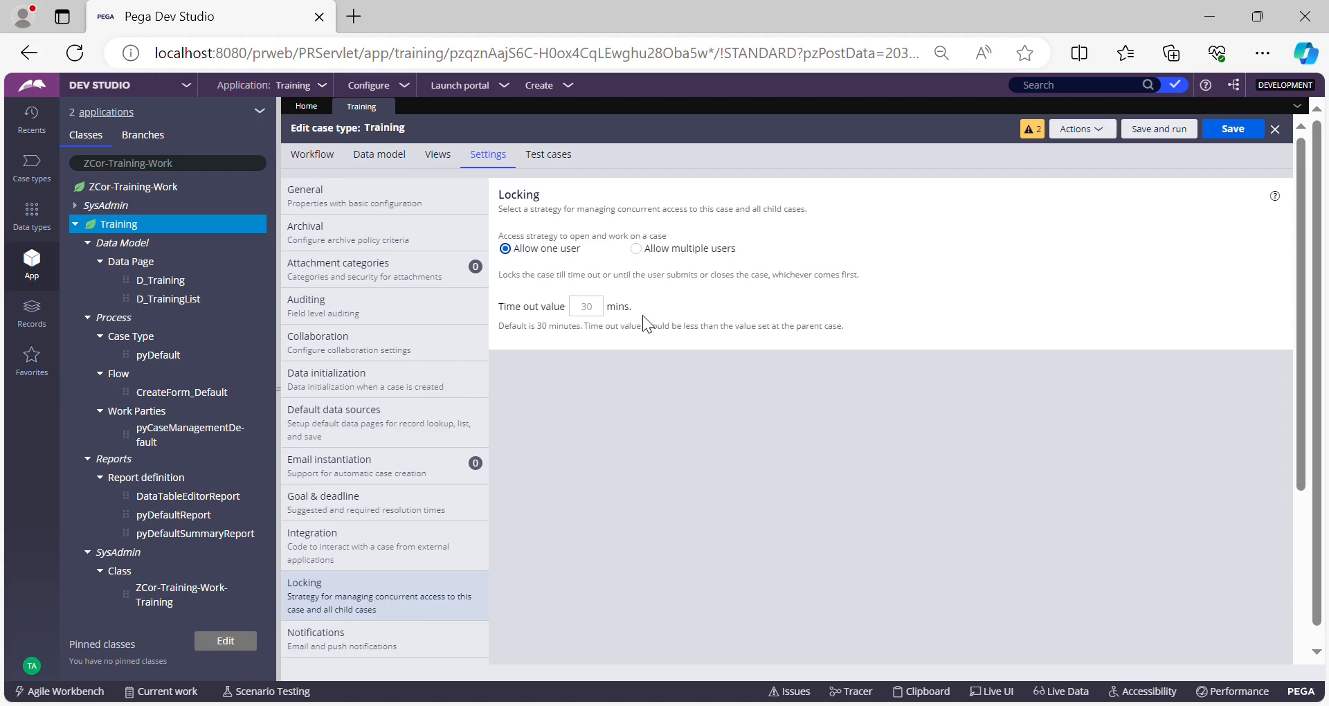
Review the case type's general settings again and the fields listed in its data model.
click(377, 206)
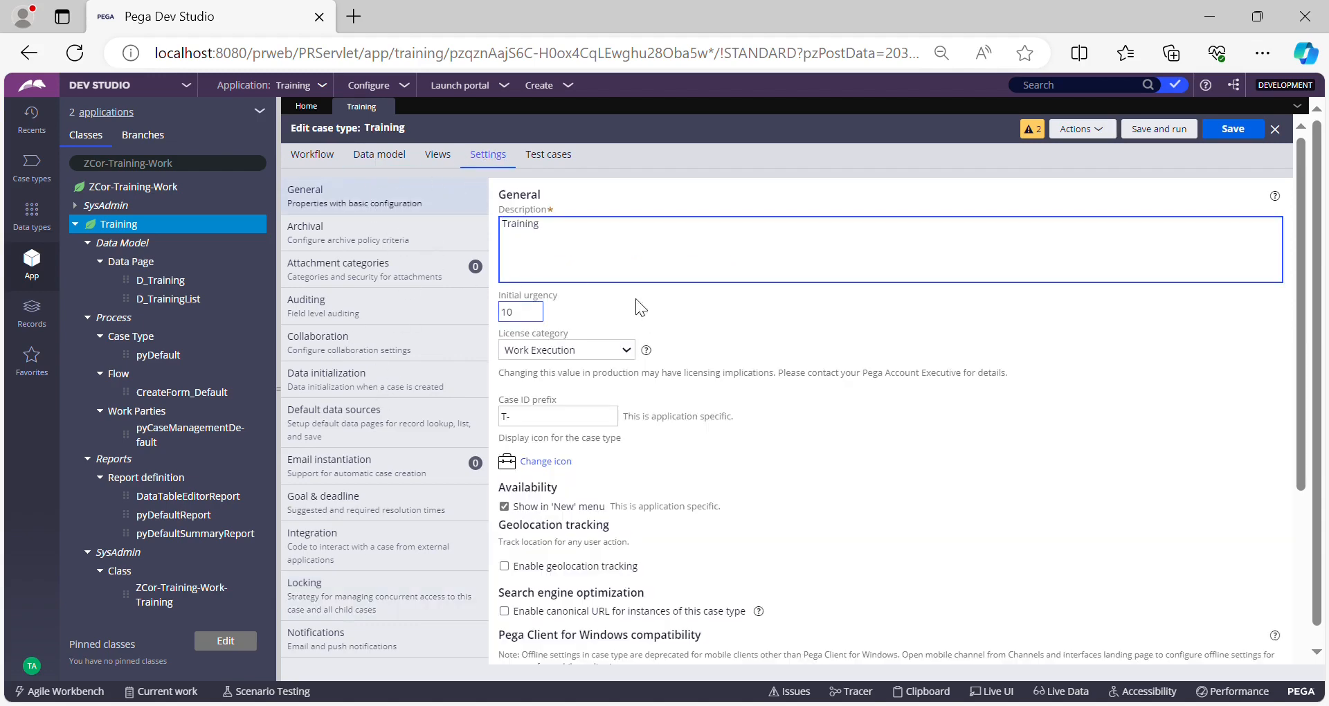
scroll(695, 486, down, 3)
scroll(692, 509, up, 3)
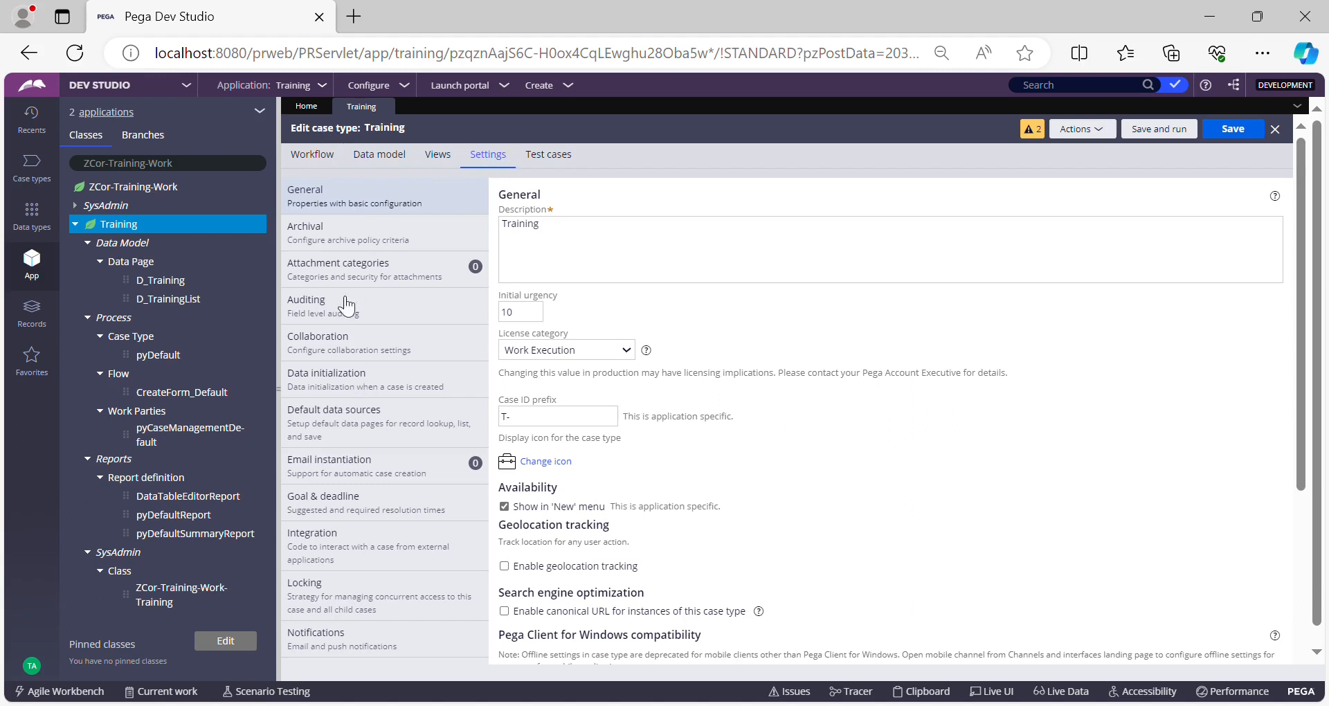
click(313, 154)
click(398, 160)
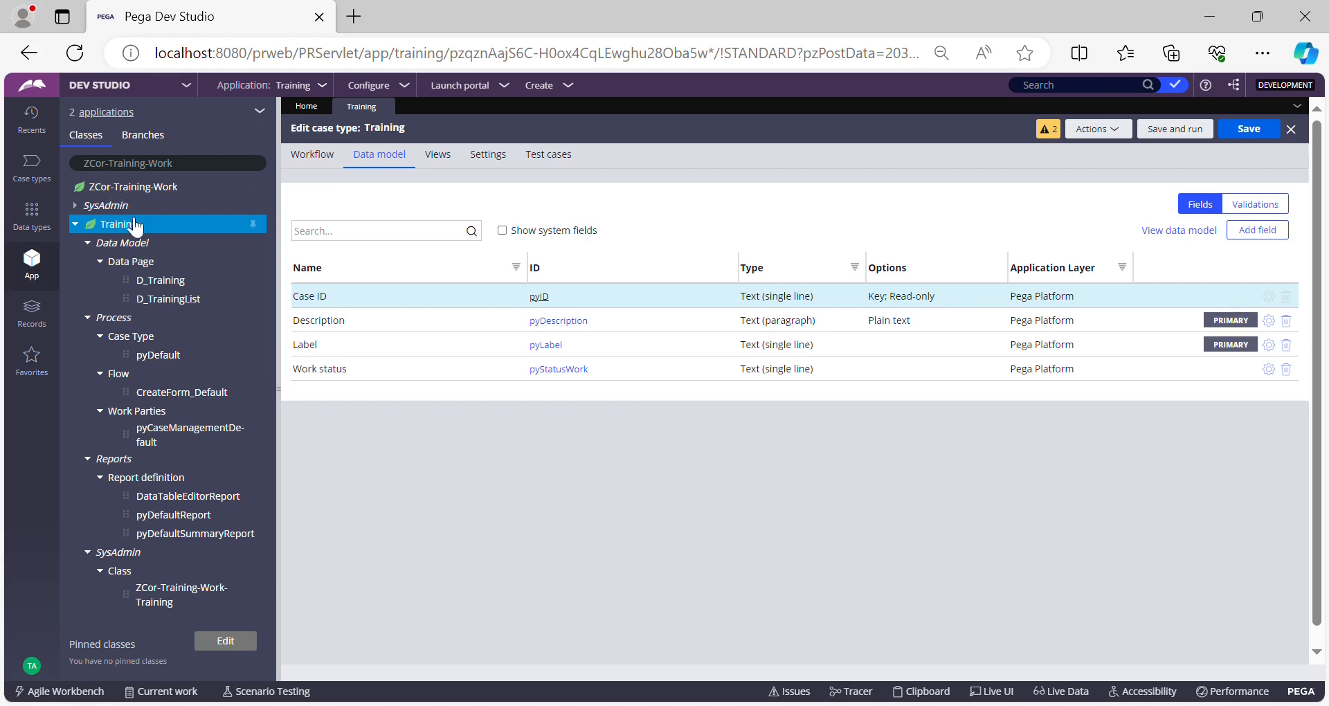
In the Enrollments stage, delete the first process's step and the whole Enrollments (1) process with its step, and save the case type.
click(331, 161)
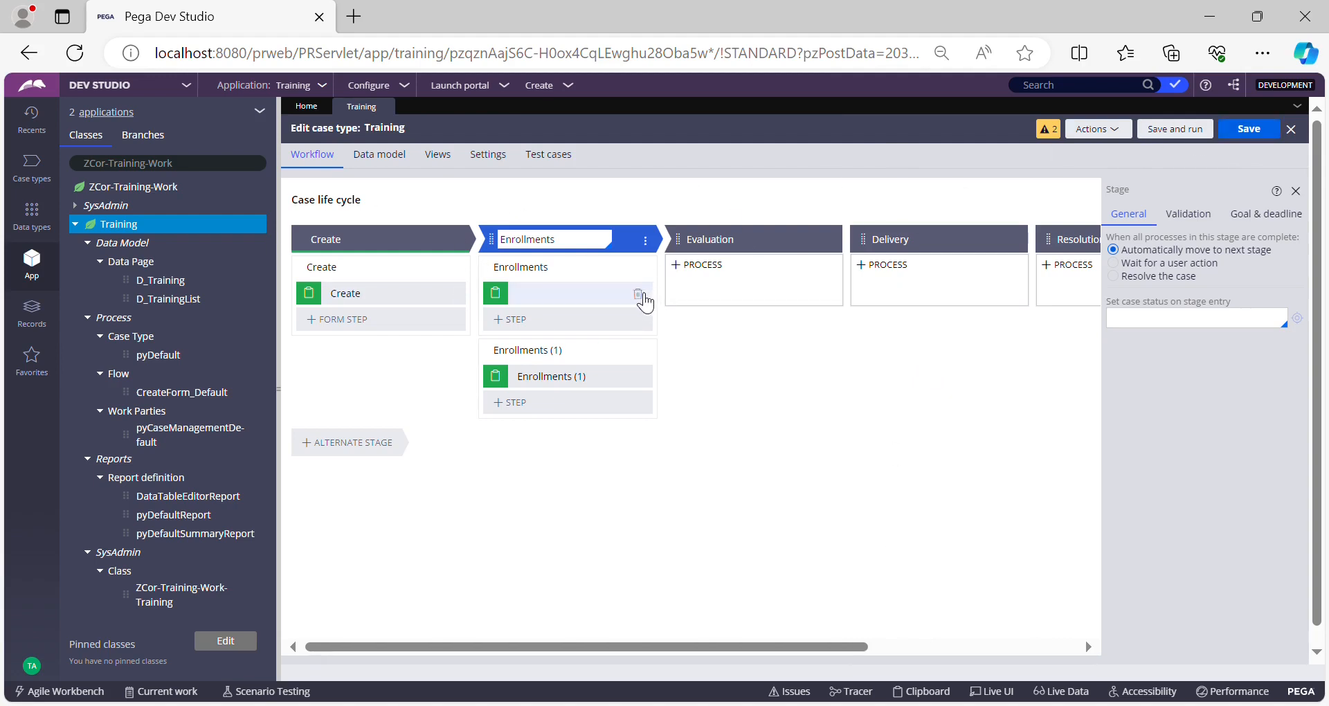
click(643, 294)
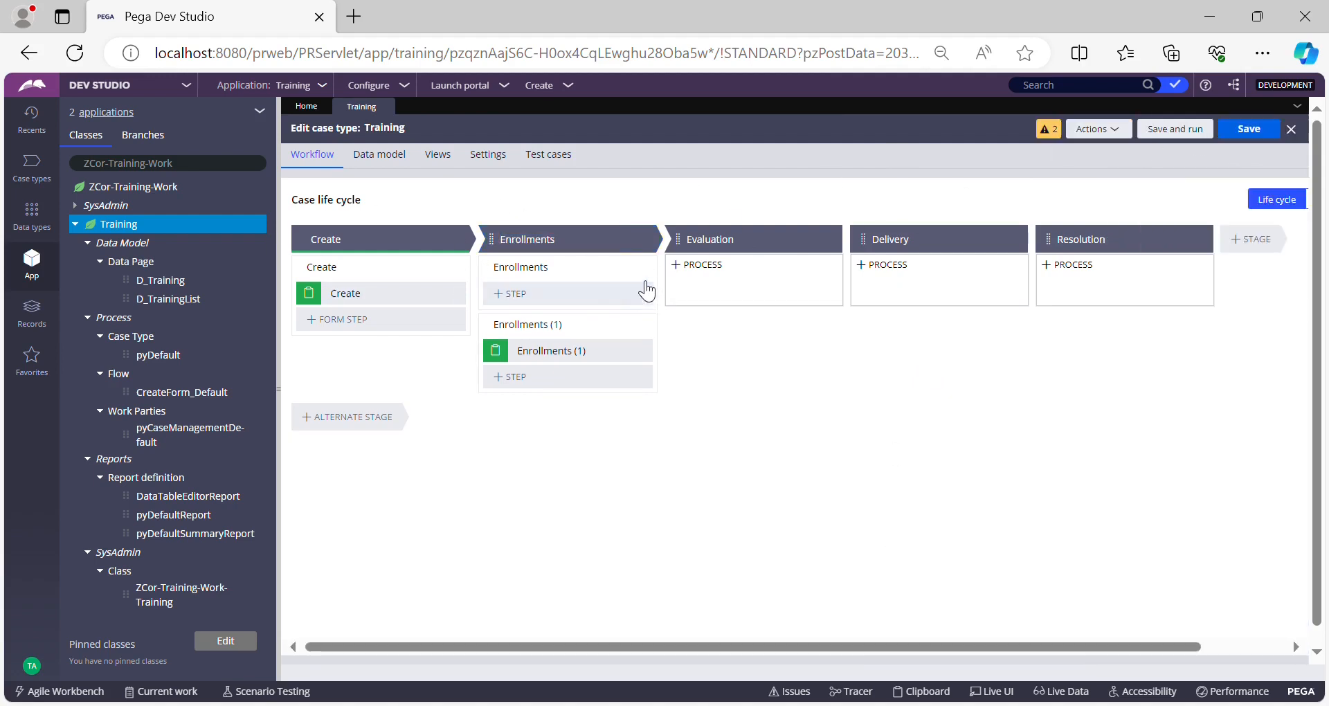
click(642, 351)
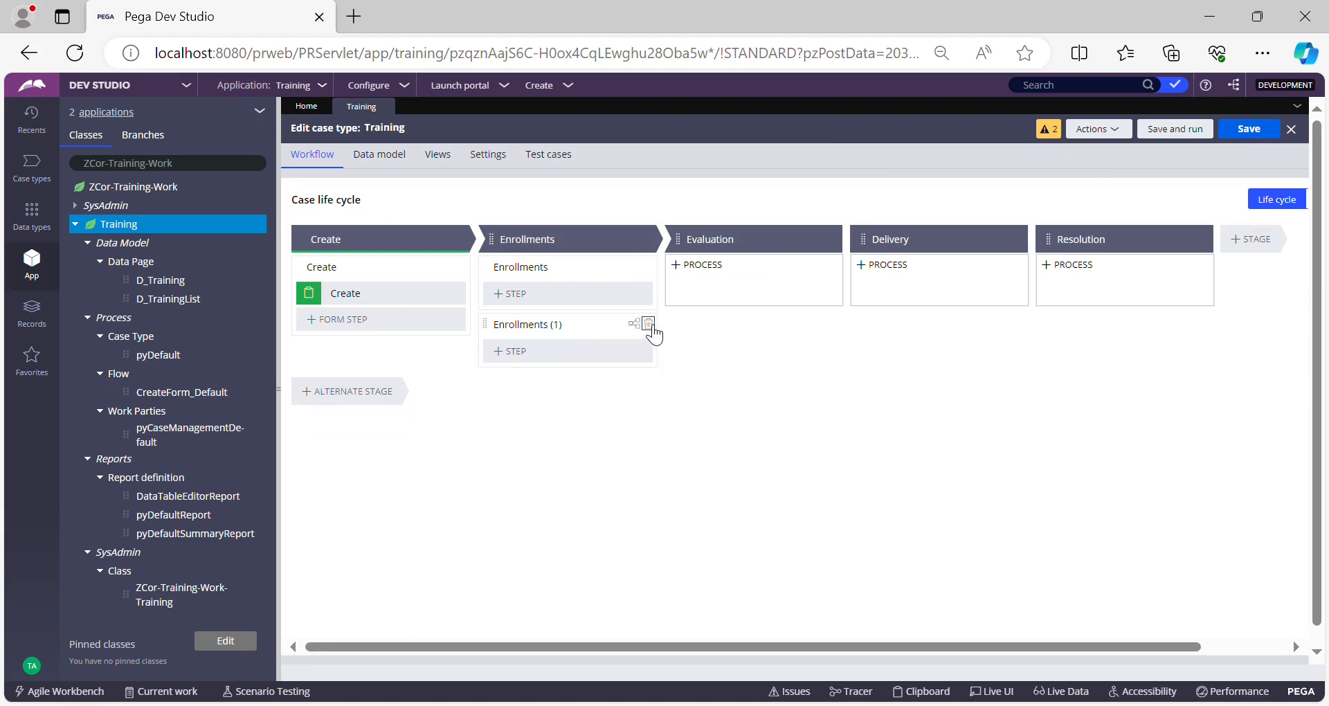
click(652, 326)
click(1249, 129)
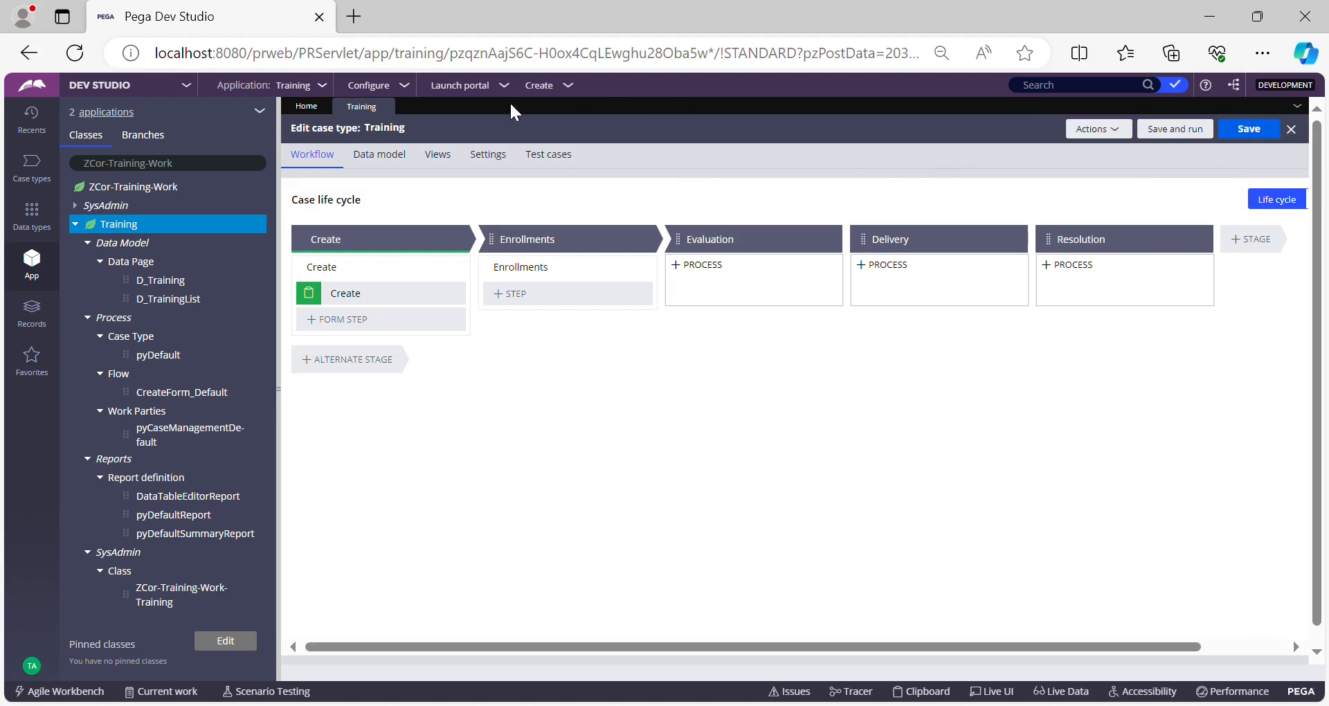
Start a new case of the Training case type and examine its case ID.
click(538, 90)
mouse_move(592, 107)
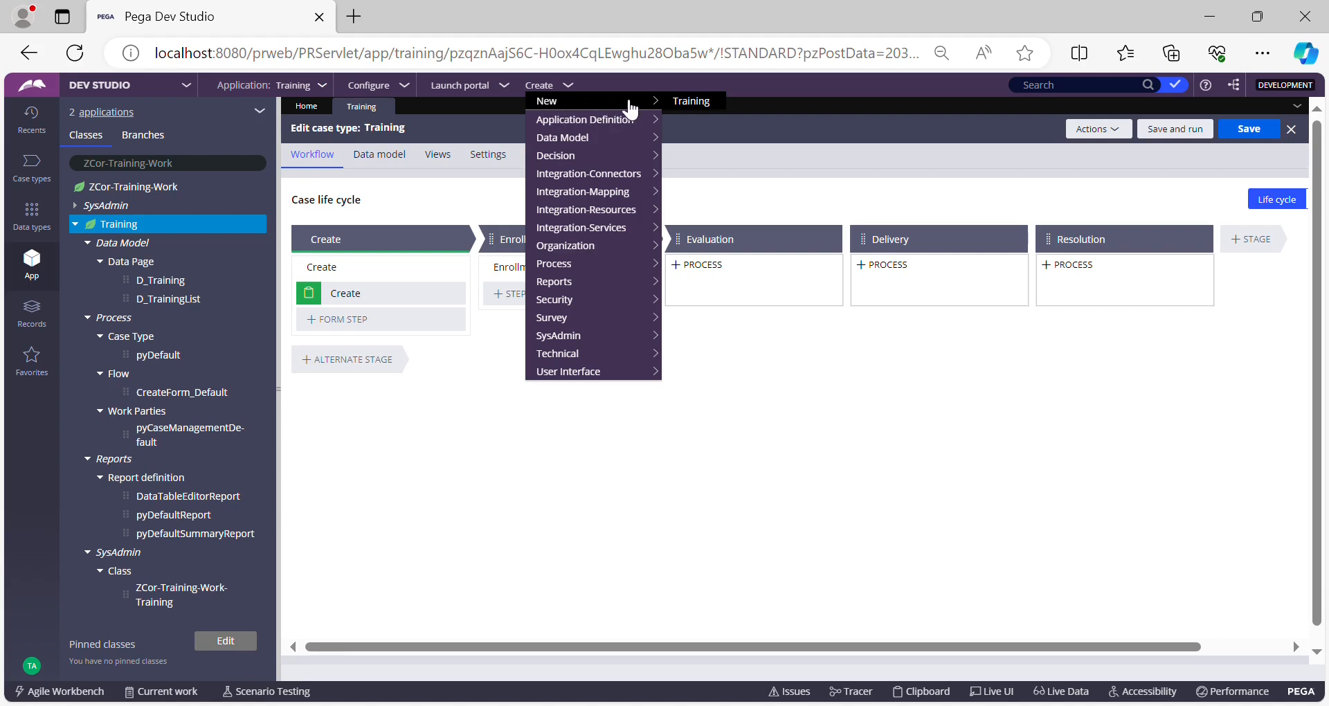
click(690, 104)
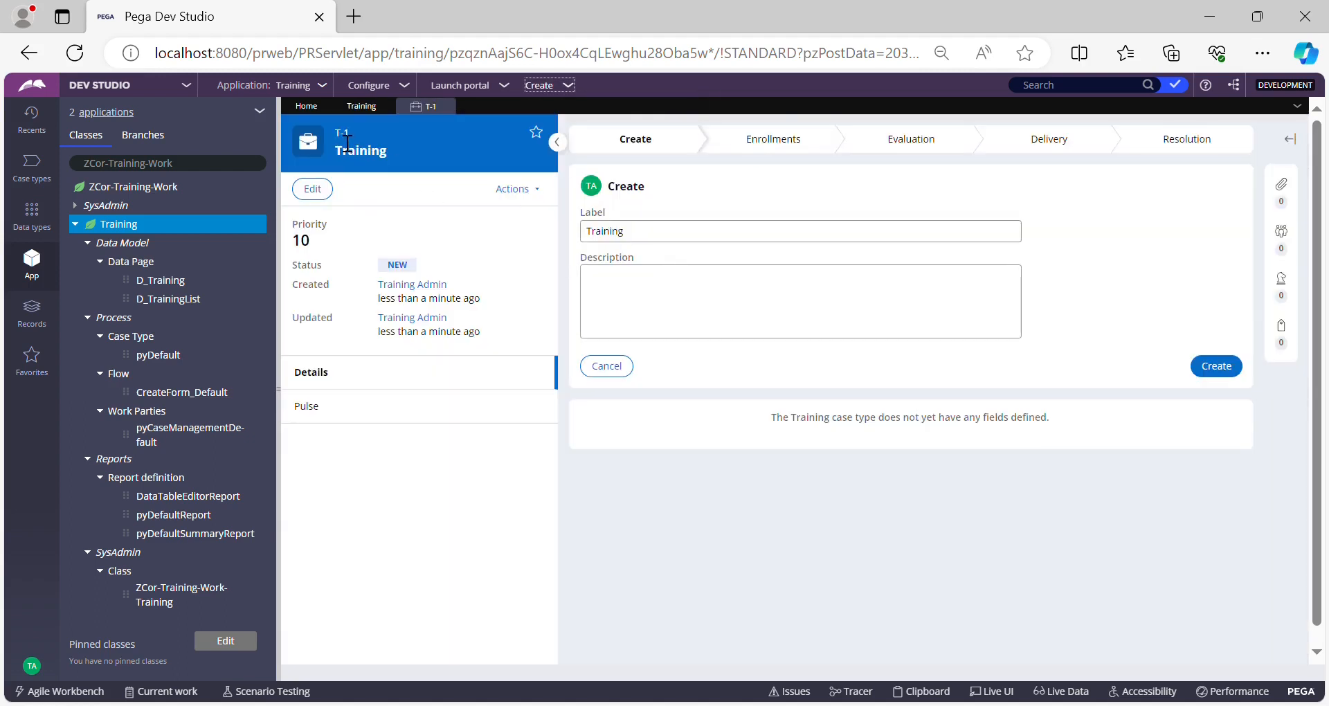
drag(335, 133, 351, 130)
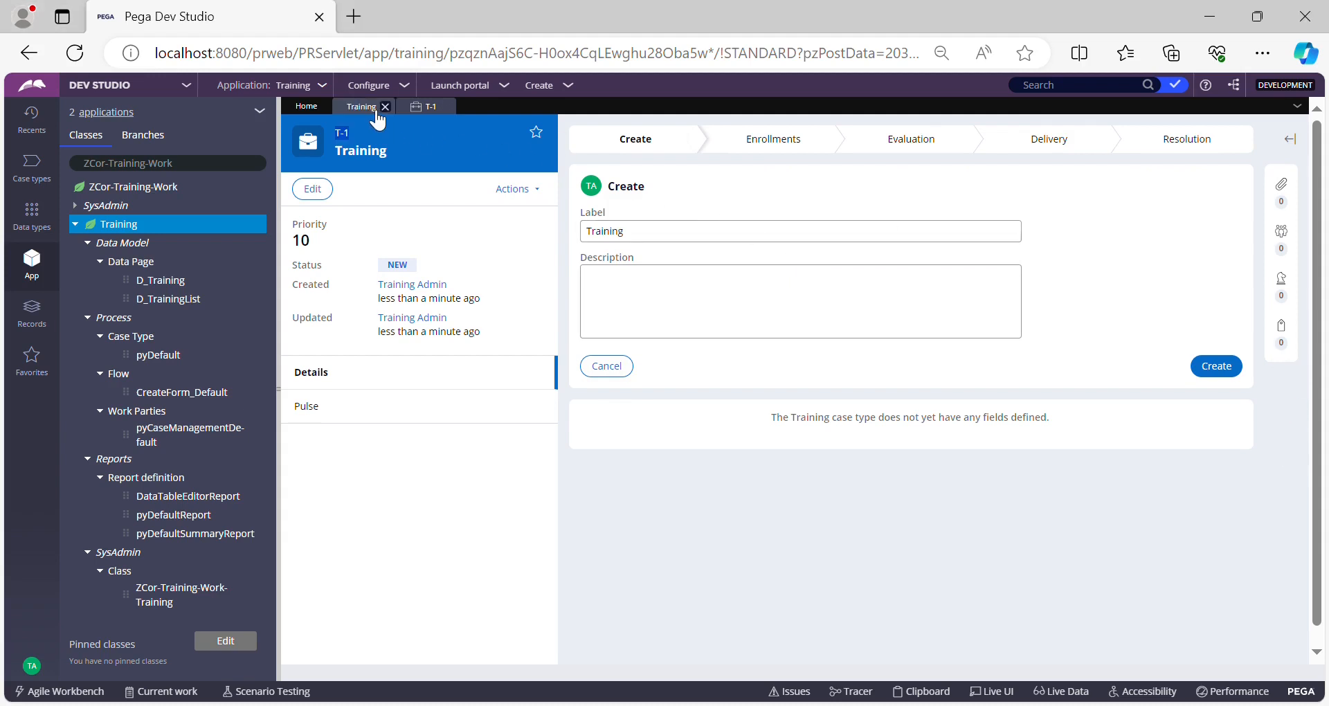
List the instances of the Training class, and return to the open Training case to examine its status.
click(127, 228)
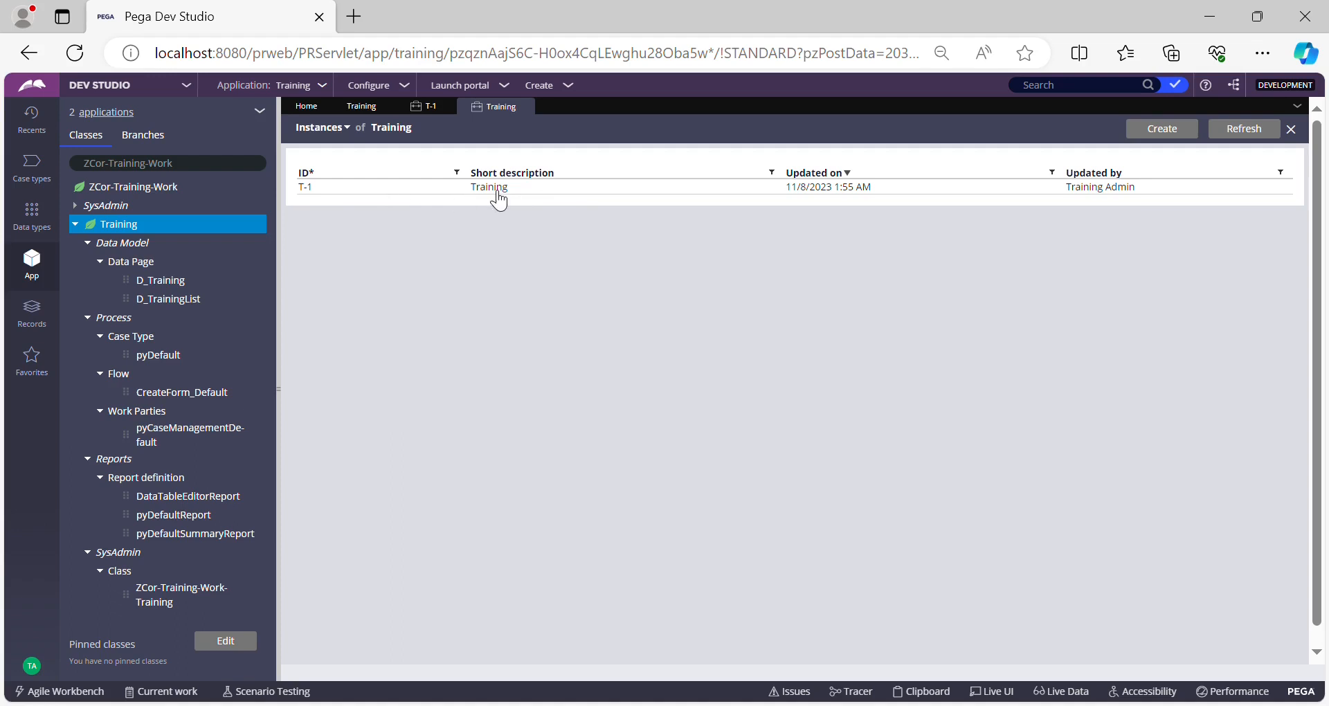
click(431, 108)
drag(382, 269, 411, 275)
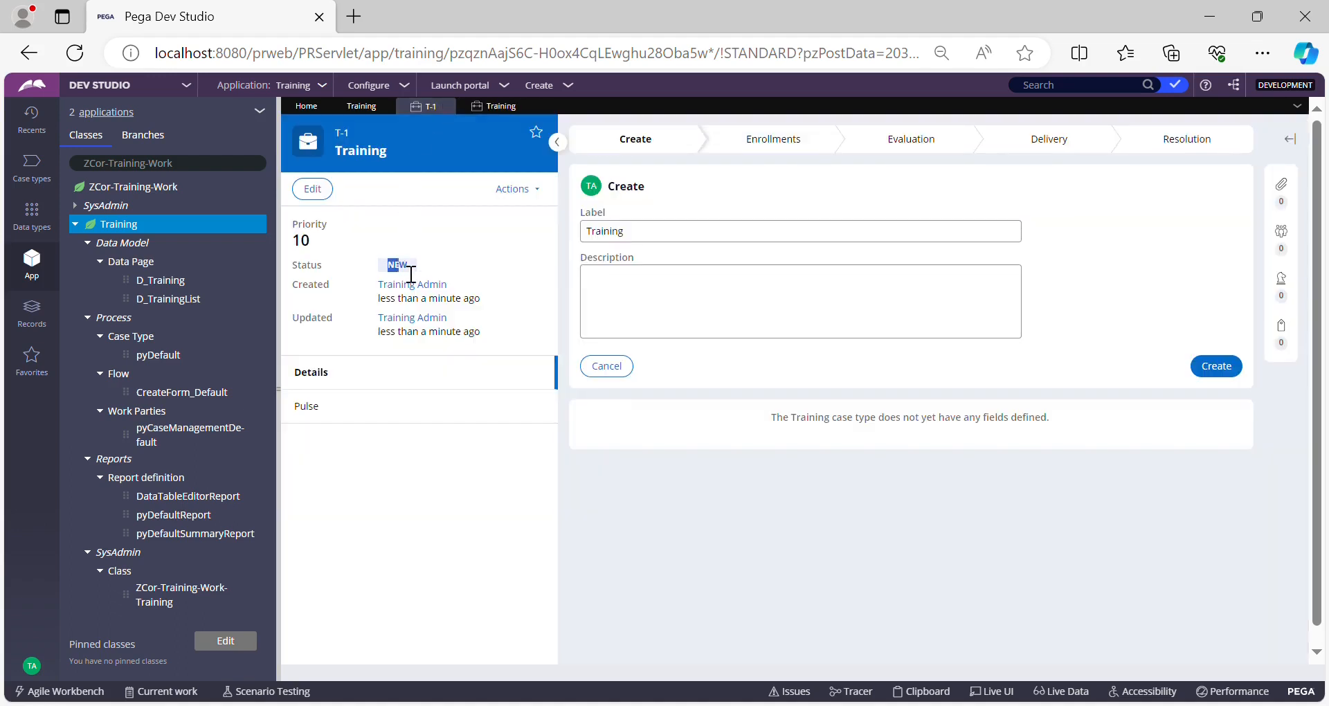